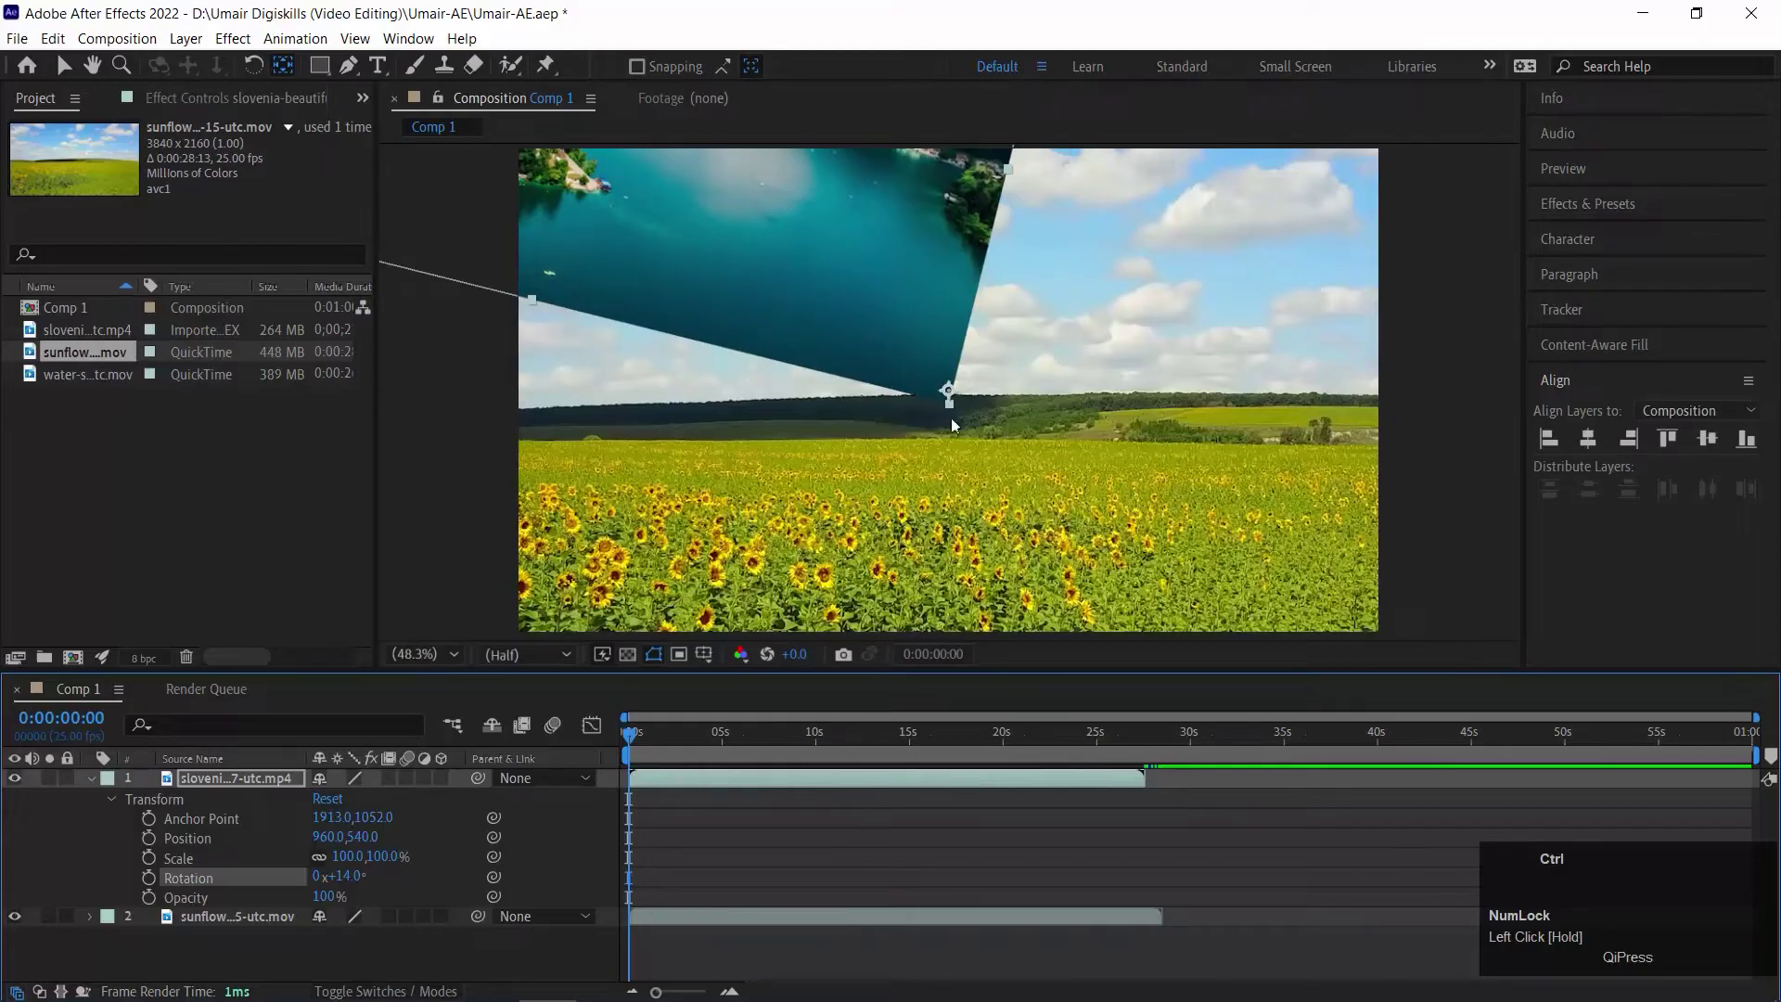
Undo the last rotation and move the Slovenia layer to position 1915, 1065 by adjusting its Position values.
{"action": "key", "text": "ctrl+z"}
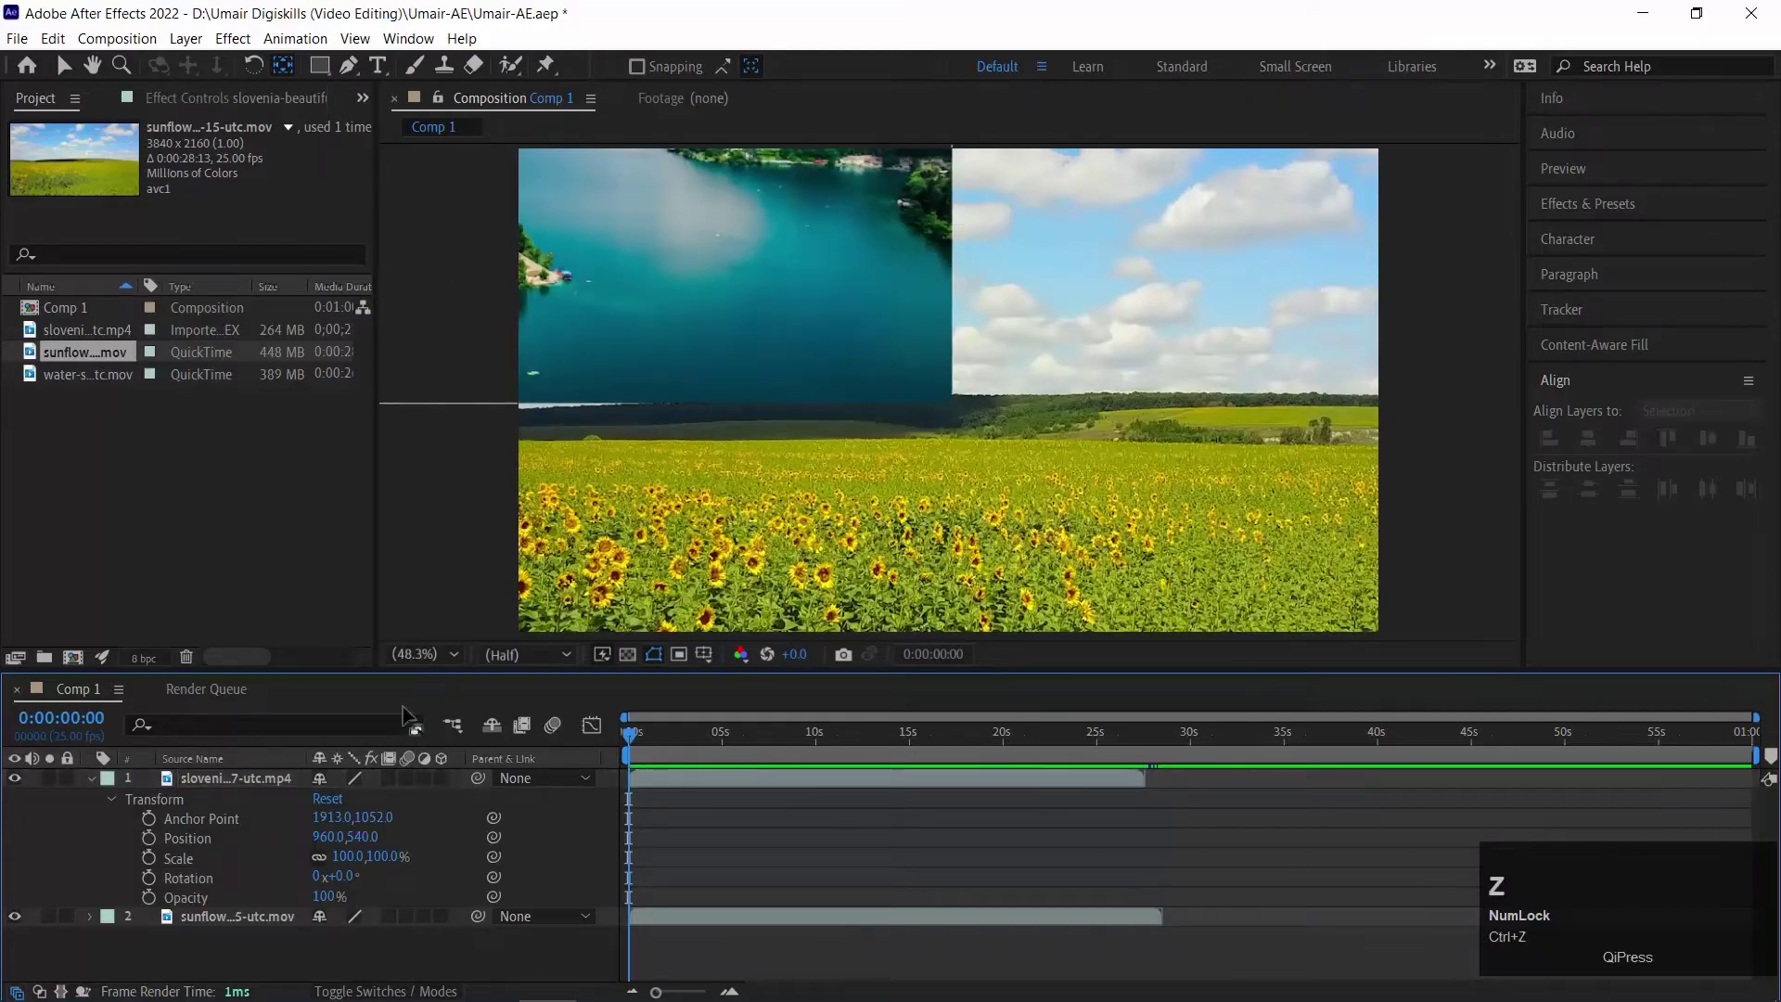
{"action": "left_click_drag", "start_coordinate": [332, 840], "coordinate": [1274, 732]}
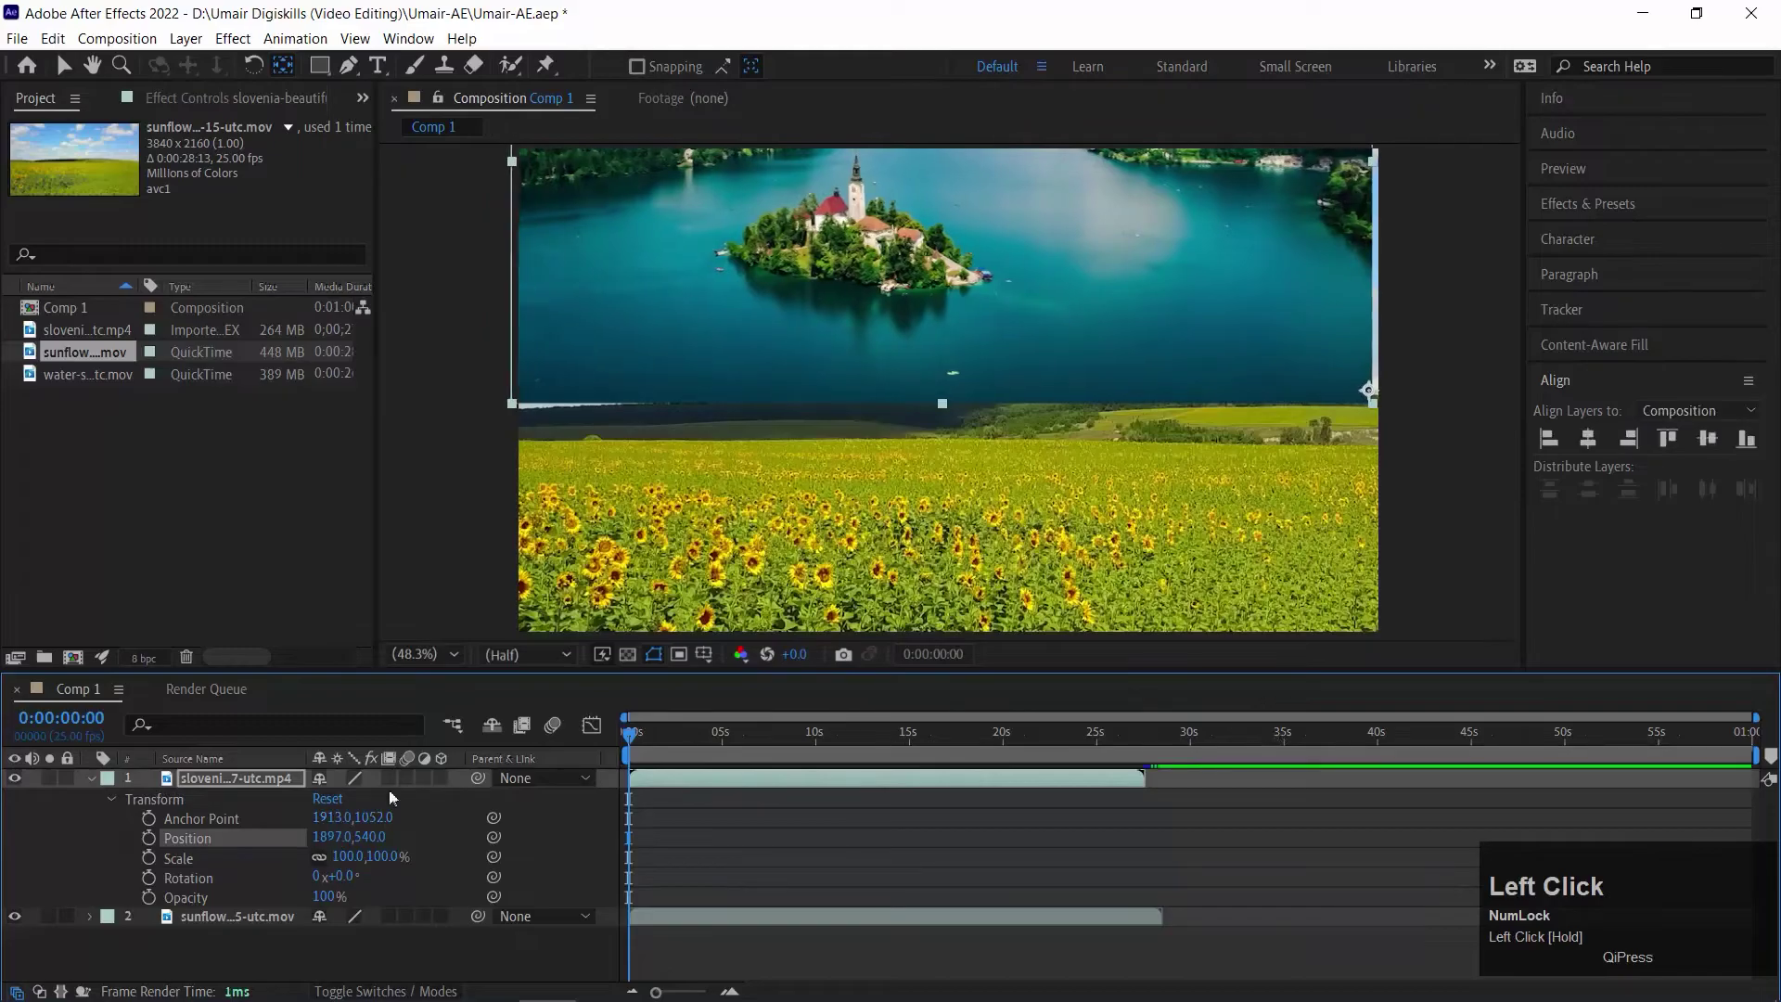
{"action": "left_click_drag", "start_coordinate": [365, 837], "coordinate": [1106, 716]}
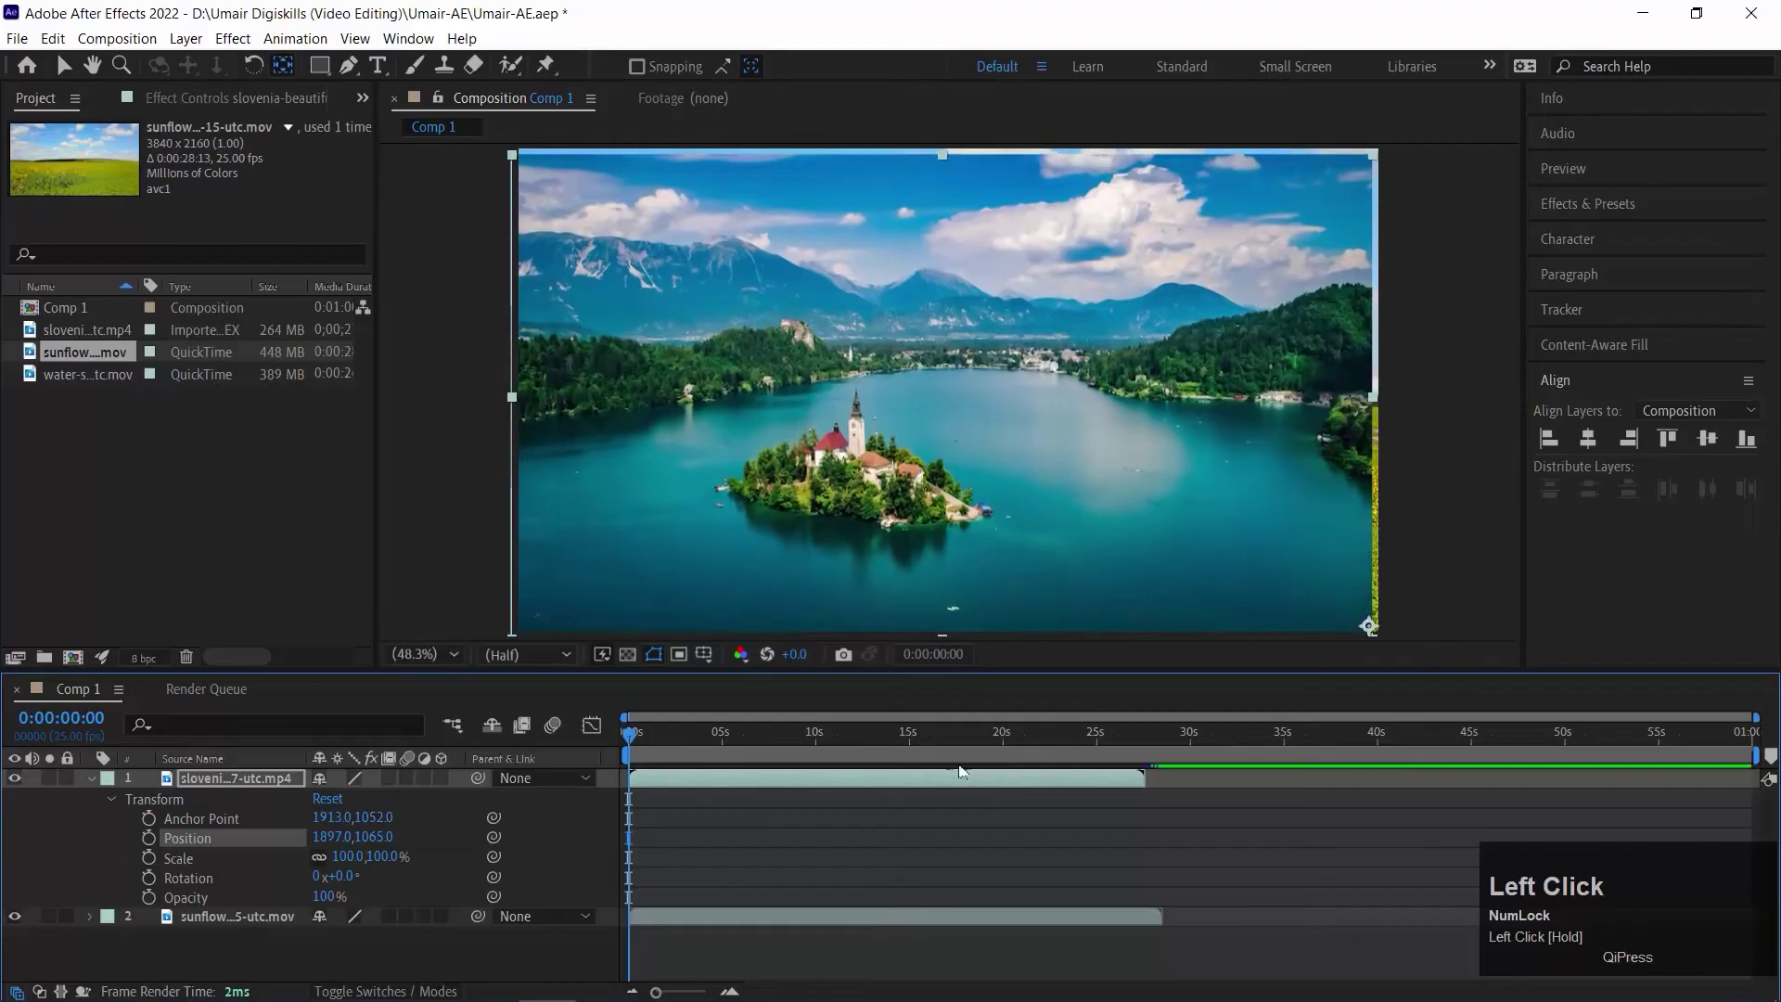
{"action": "mouse_move", "coordinate": [322, 837]}
{"action": "left_mouse_down"}
{"action": "mouse_move", "coordinate": [389, 880]}
{"action": "mouse_move", "coordinate": [341, 880]}
{"action": "mouse_move", "coordinate": [358, 880]}
{"action": "mouse_move", "coordinate": [315, 852]}
{"action": "left_mouse_up"}
Reset the Slovenia layer's transform and test a slight rotation around its centre anchor point, undoing it.
{"action": "key", "text": "ctrl+z"}
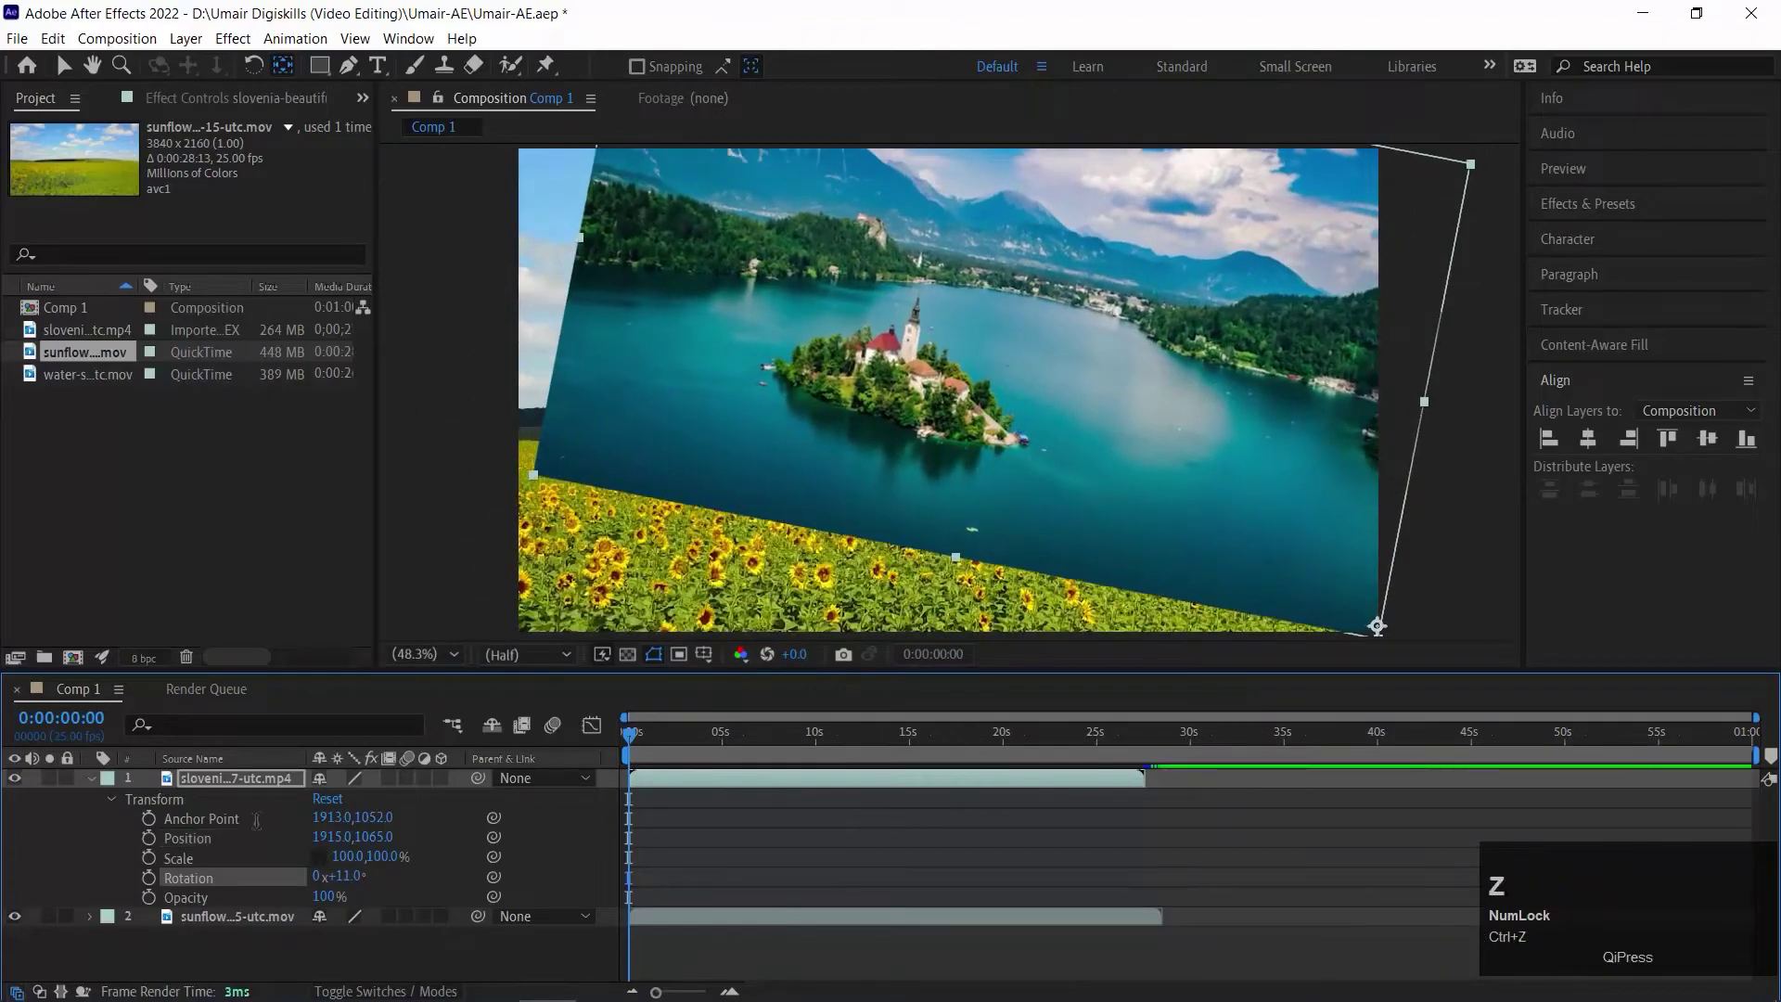
{"action": "left_click", "coordinate": [336, 796]}
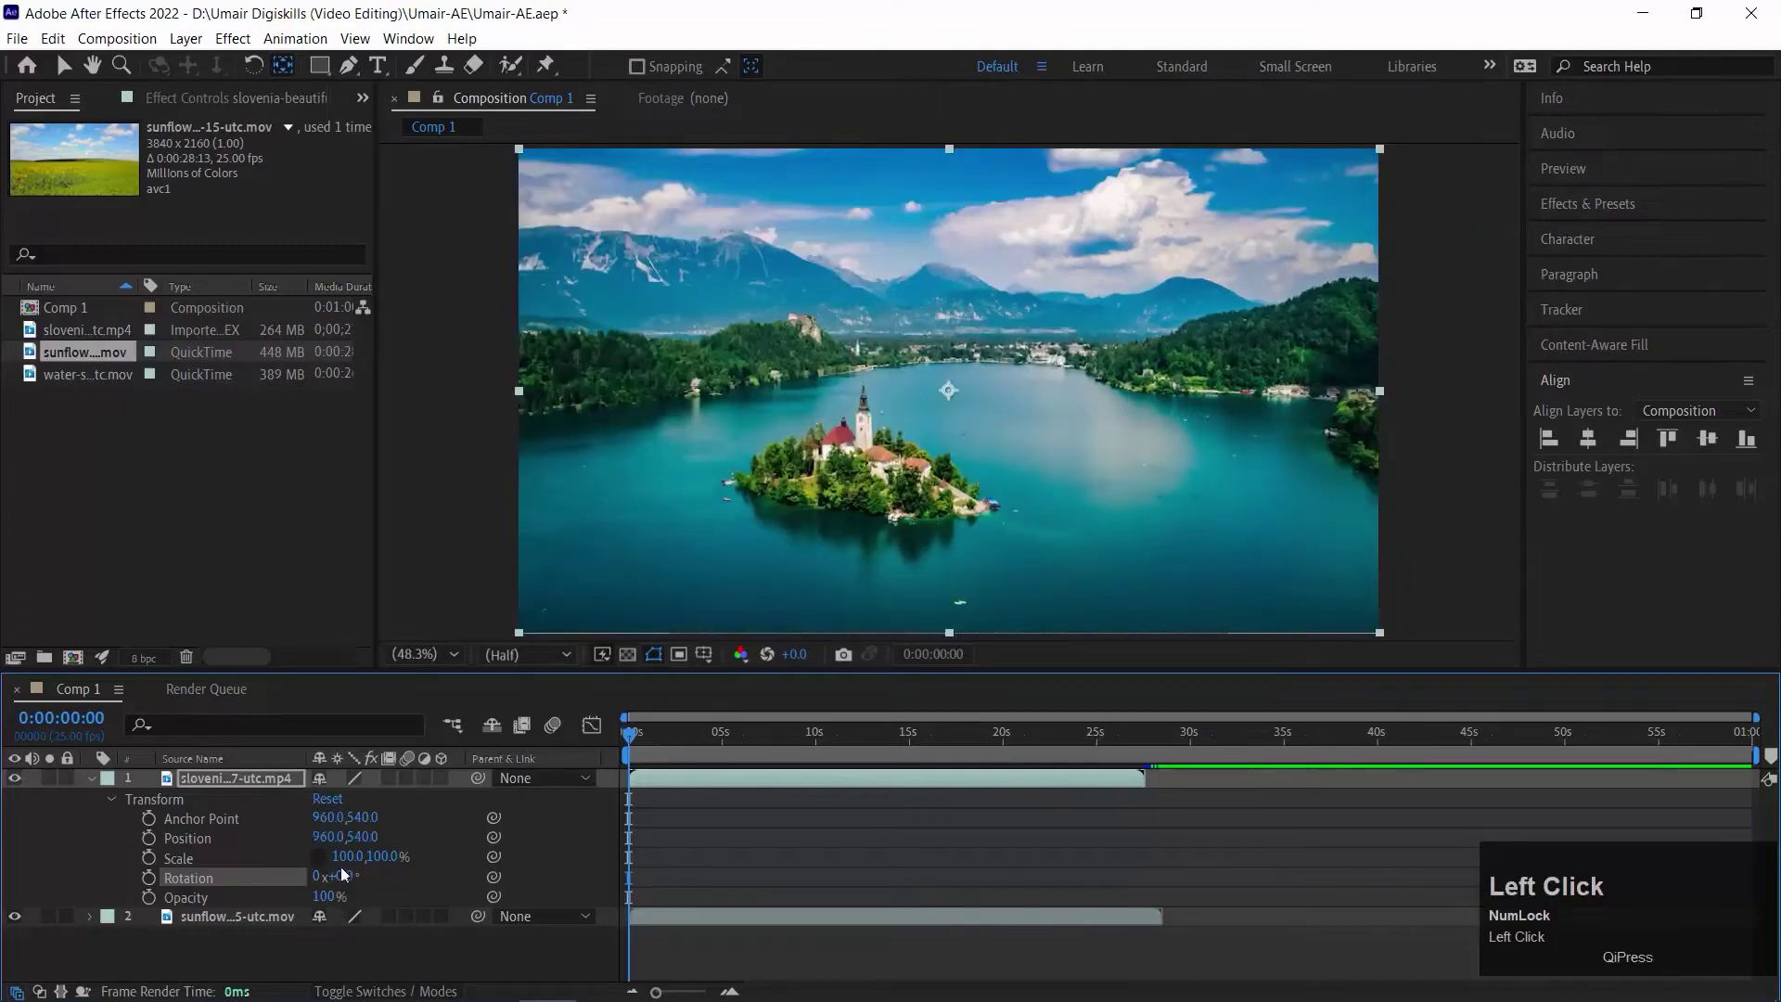
{"action": "mouse_move", "coordinate": [345, 878]}
{"action": "left_mouse_down"}
{"action": "mouse_move", "coordinate": [382, 876]}
{"action": "mouse_move", "coordinate": [355, 879]}
{"action": "left_mouse_up"}
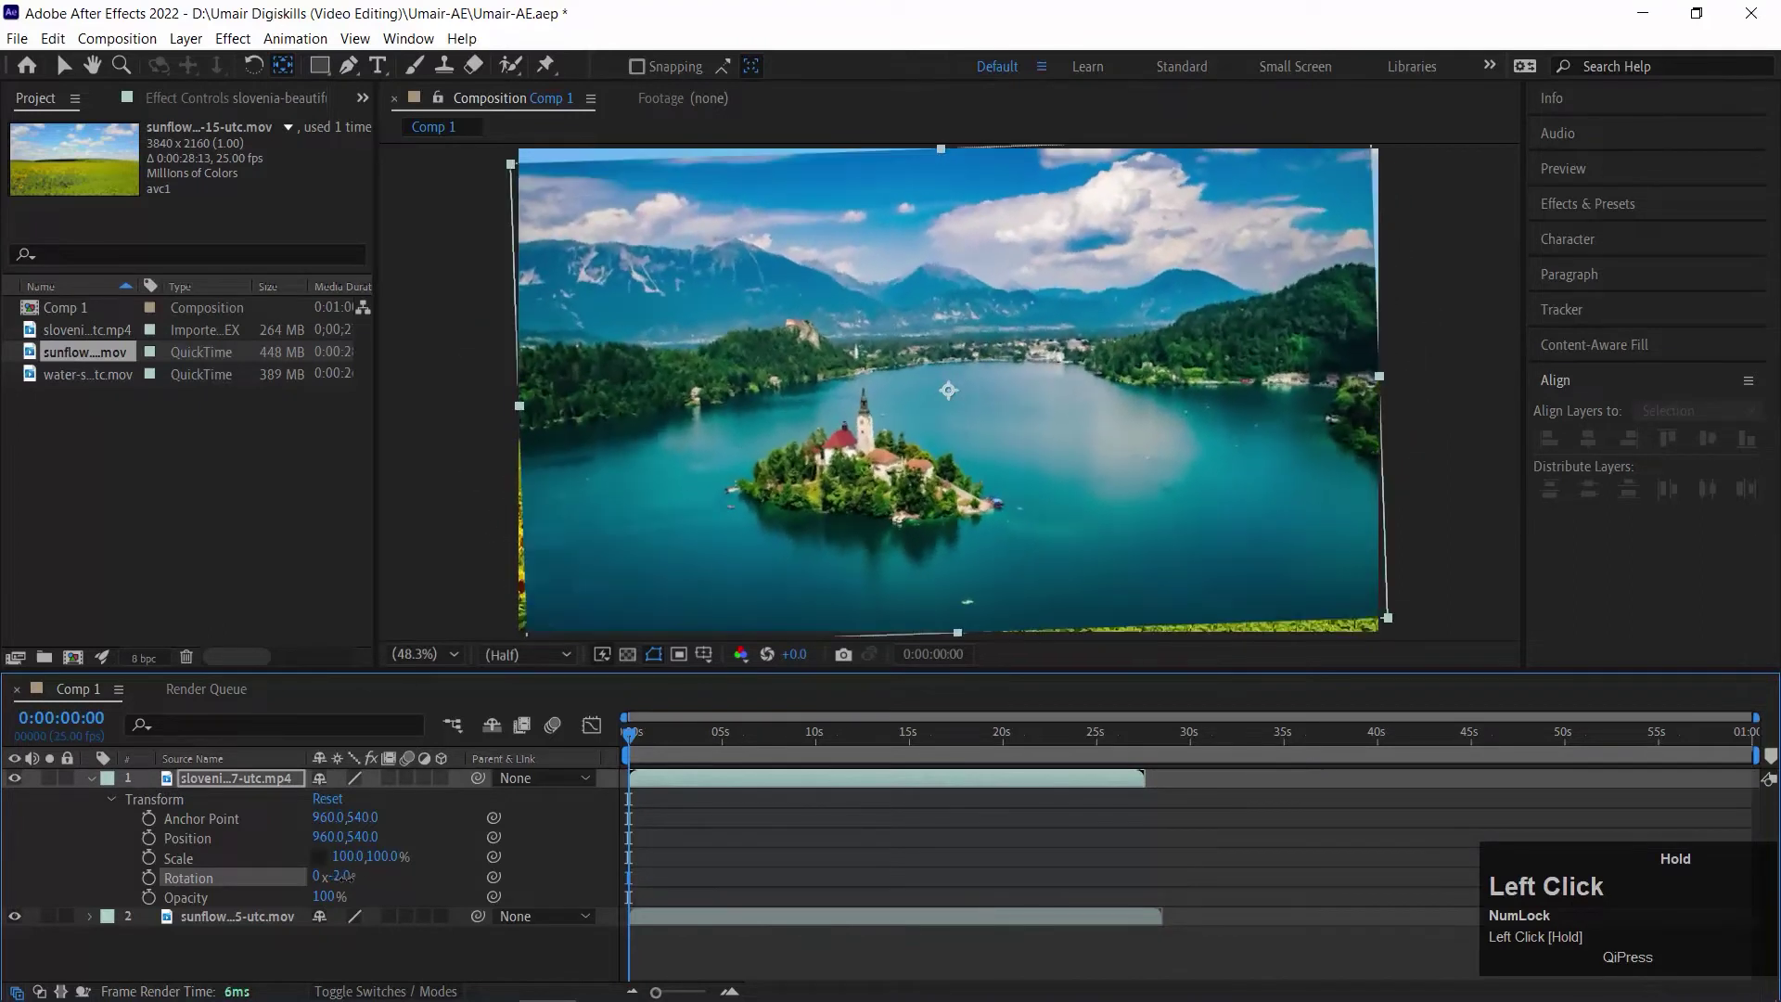
{"action": "key", "text": "ctrl+z"}
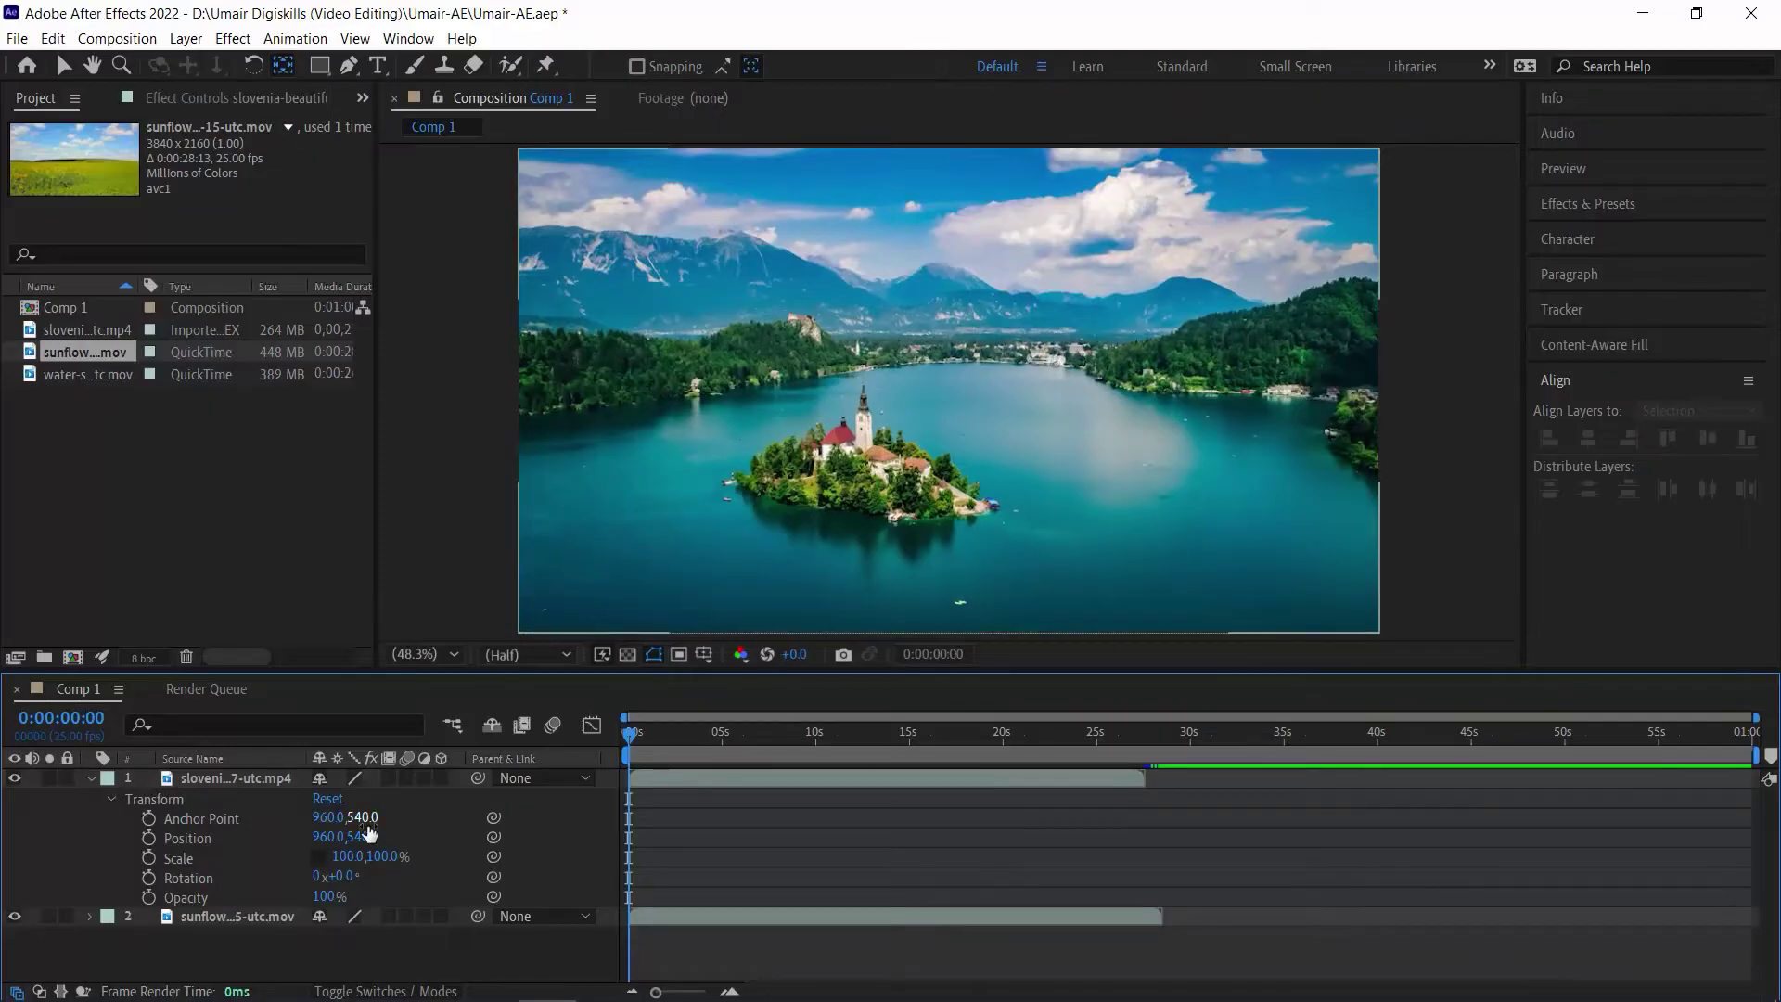
Try setting the Slovenia layer's Anchor Point X to 682, and undo the change.
{"action": "left_click_drag", "start_coordinate": [320, 819], "coordinate": [7, 813]}
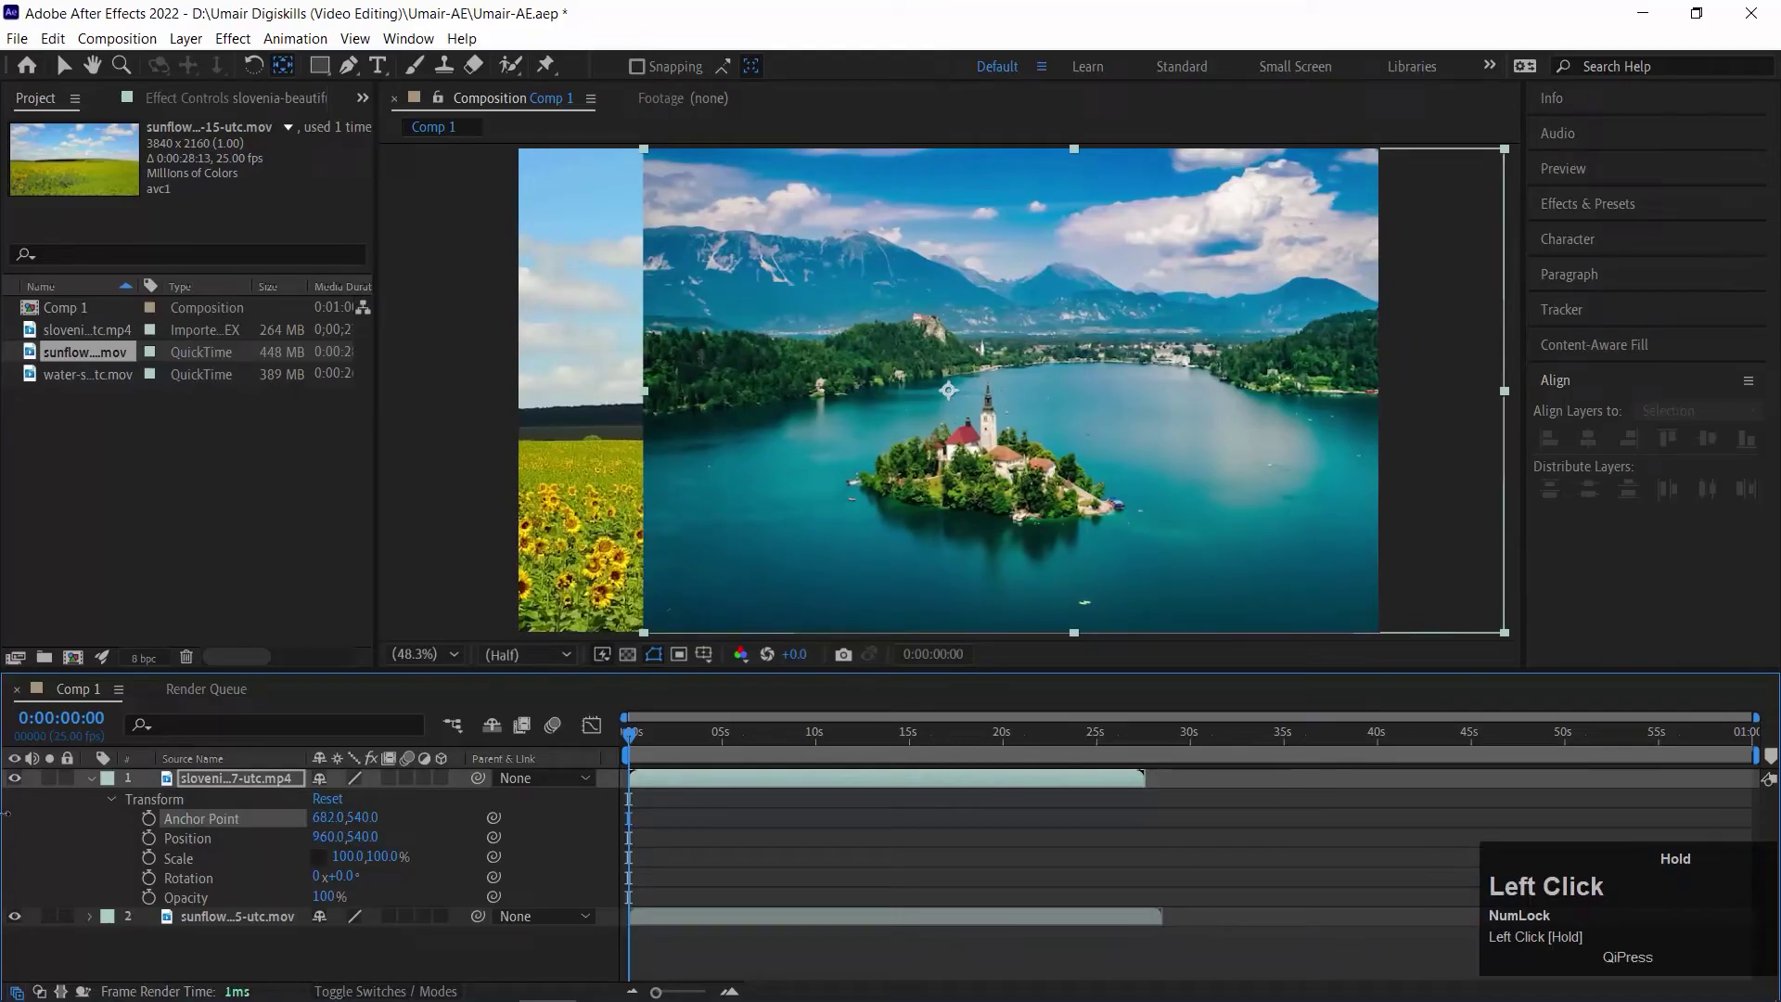
{"action": "left_click_drag", "start_coordinate": [7, 814], "coordinate": [28, 805]}
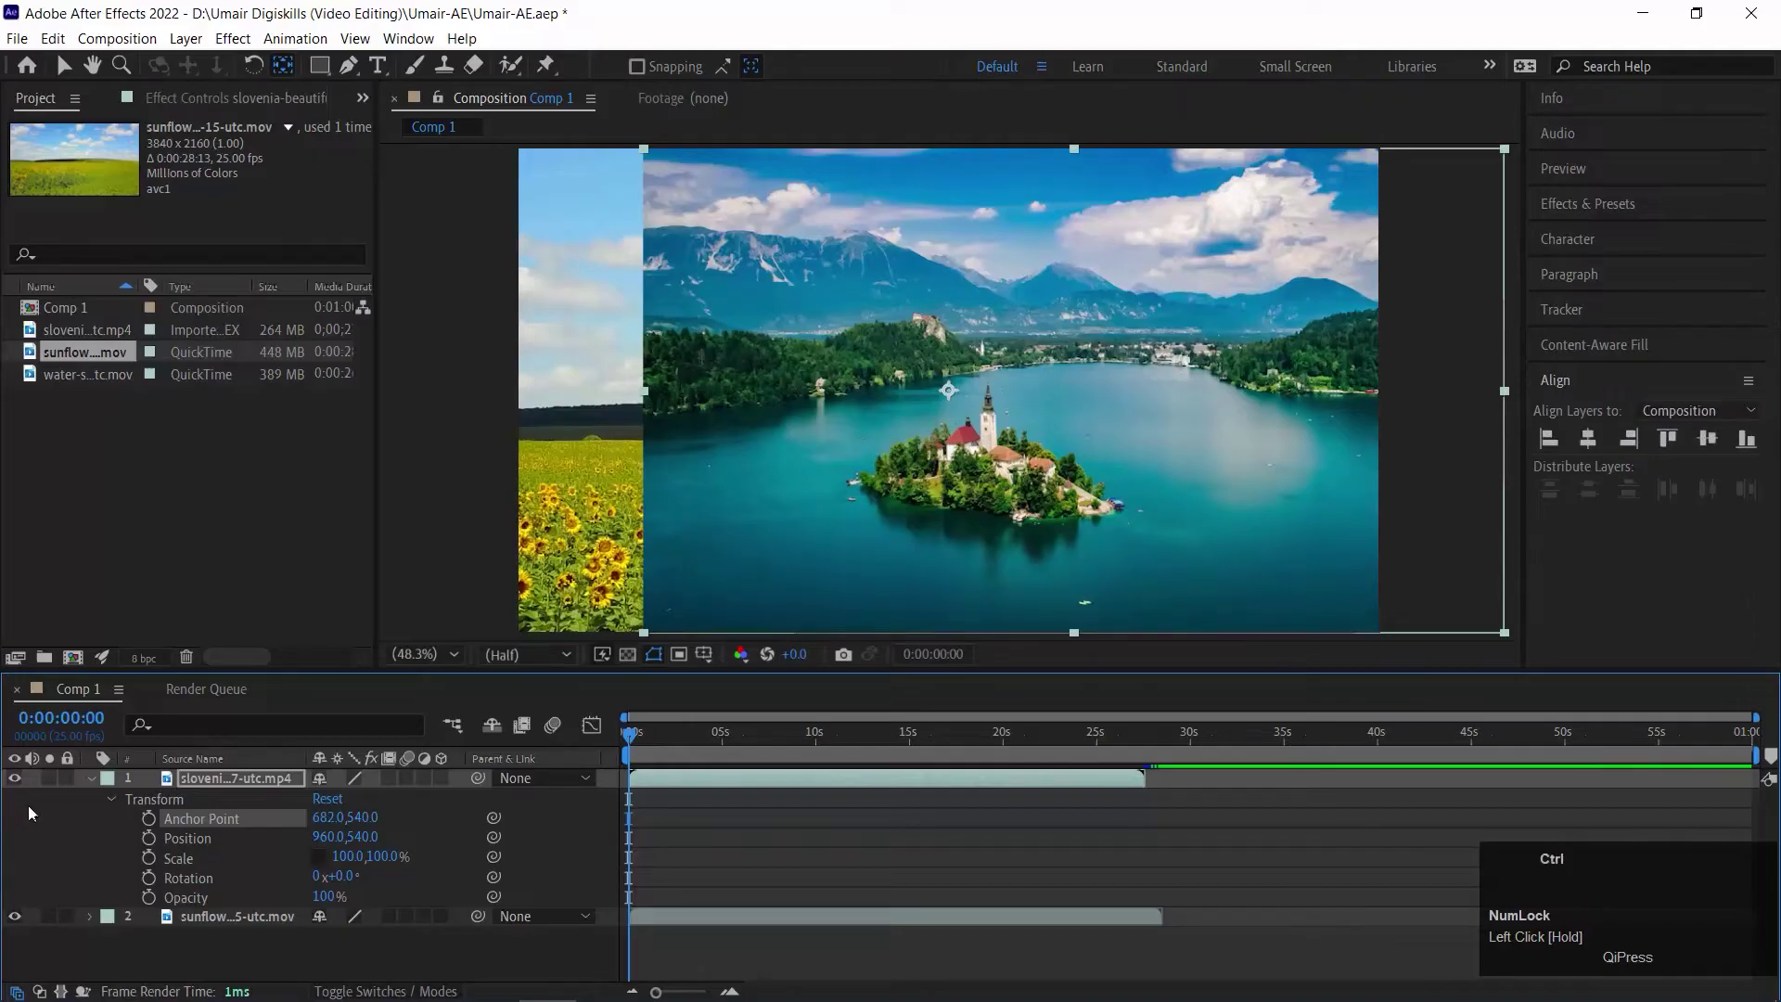
{"action": "key", "text": "ctrl+z"}
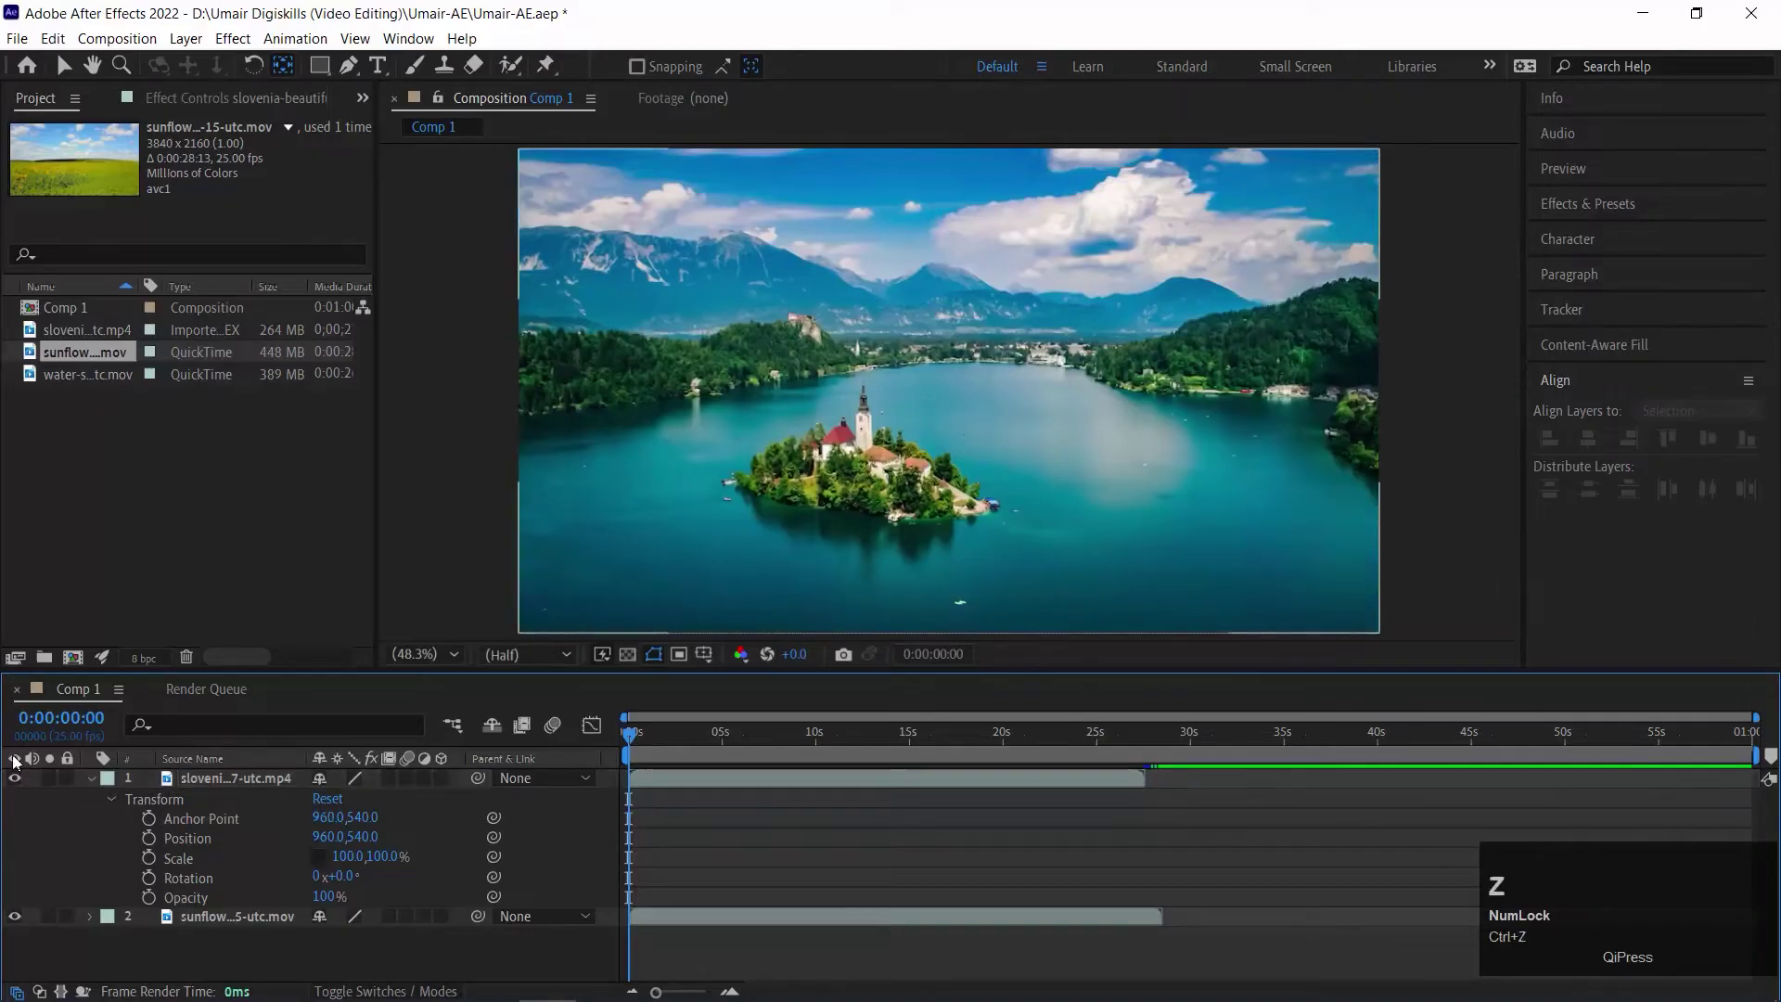
Move the Slovenia layer's anchor point with the Pan Behind tool to about 4, 66 near its upper-left corner, and test a rotation around it.
{"action": "left_click", "coordinate": [281, 66]}
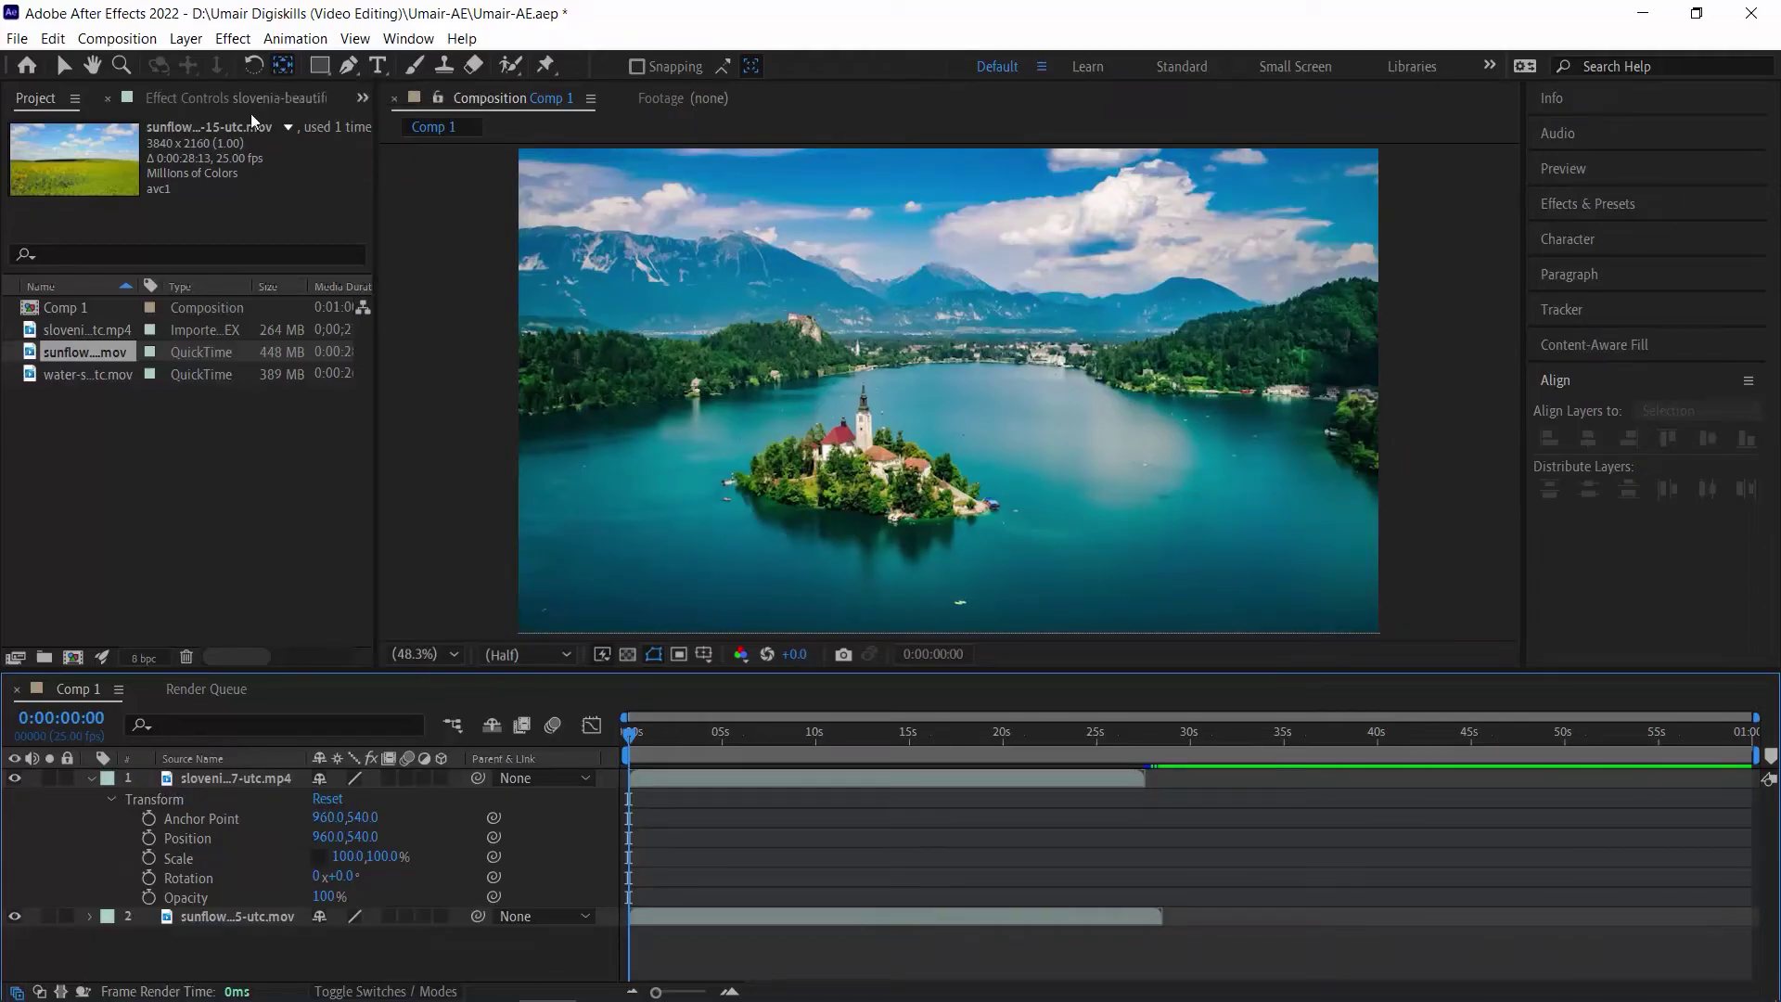
{"action": "left_click", "coordinate": [291, 69]}
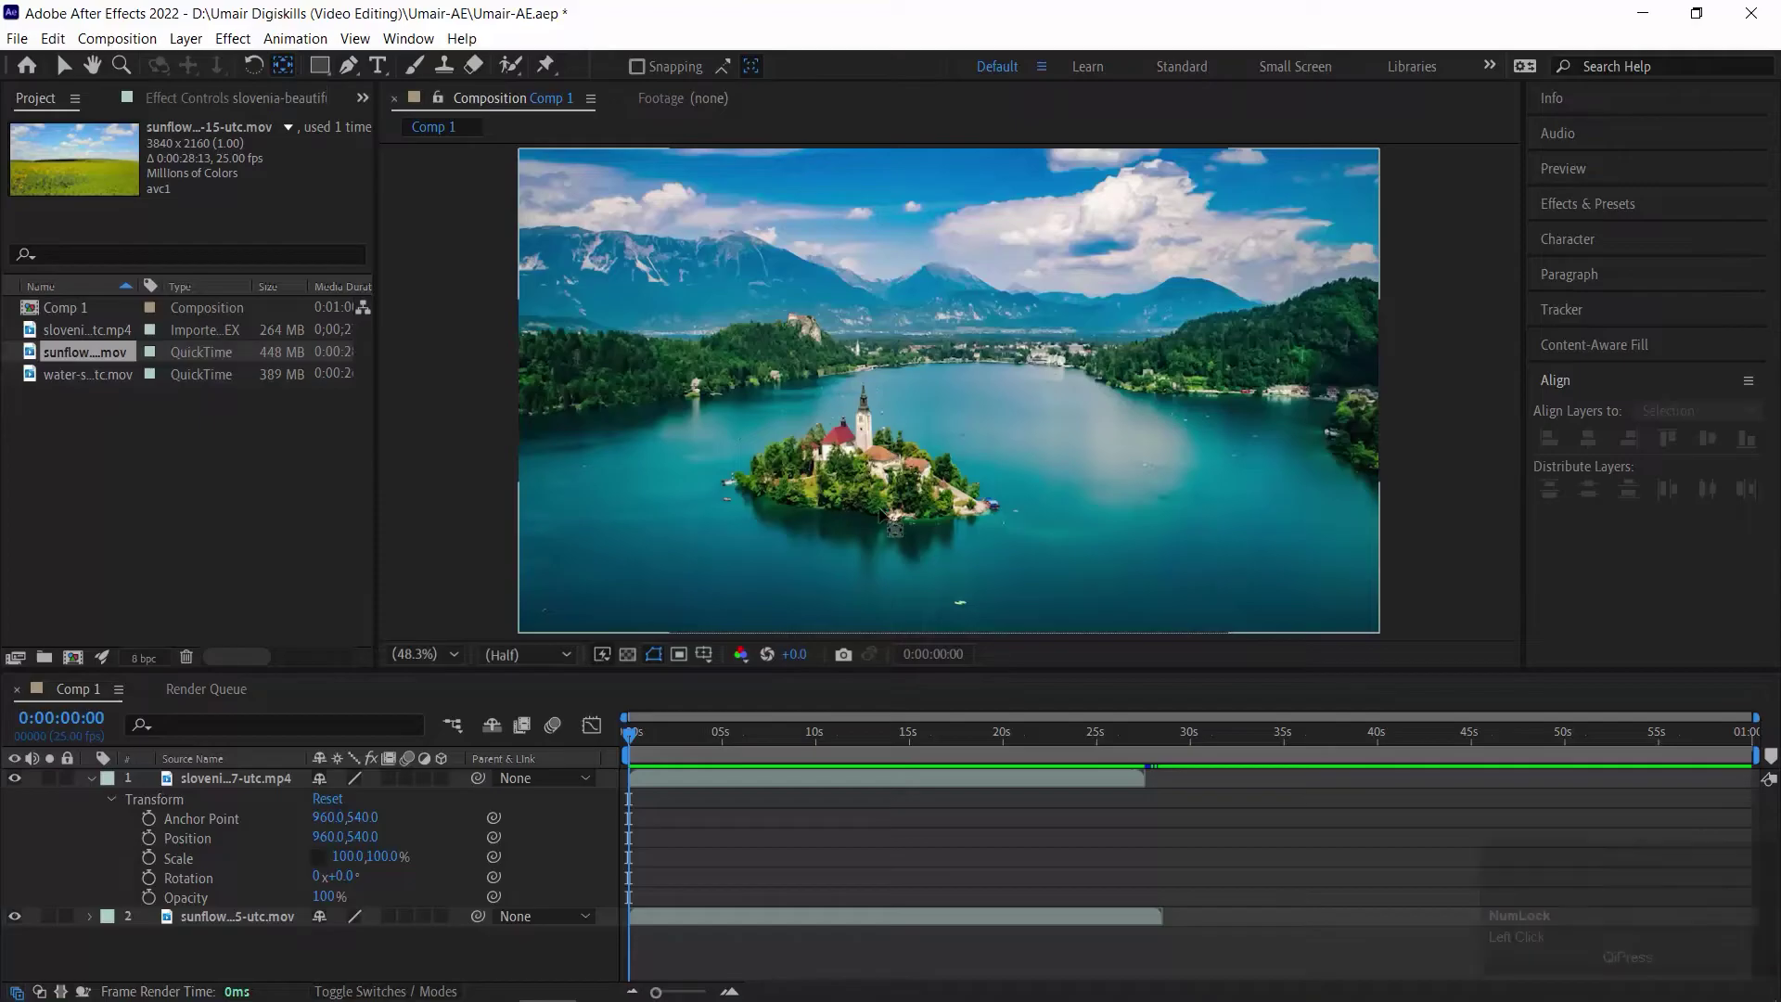
{"action": "left_click", "coordinate": [930, 397]}
{"action": "left_click_drag", "start_coordinate": [931, 397], "coordinate": [518, 177]}
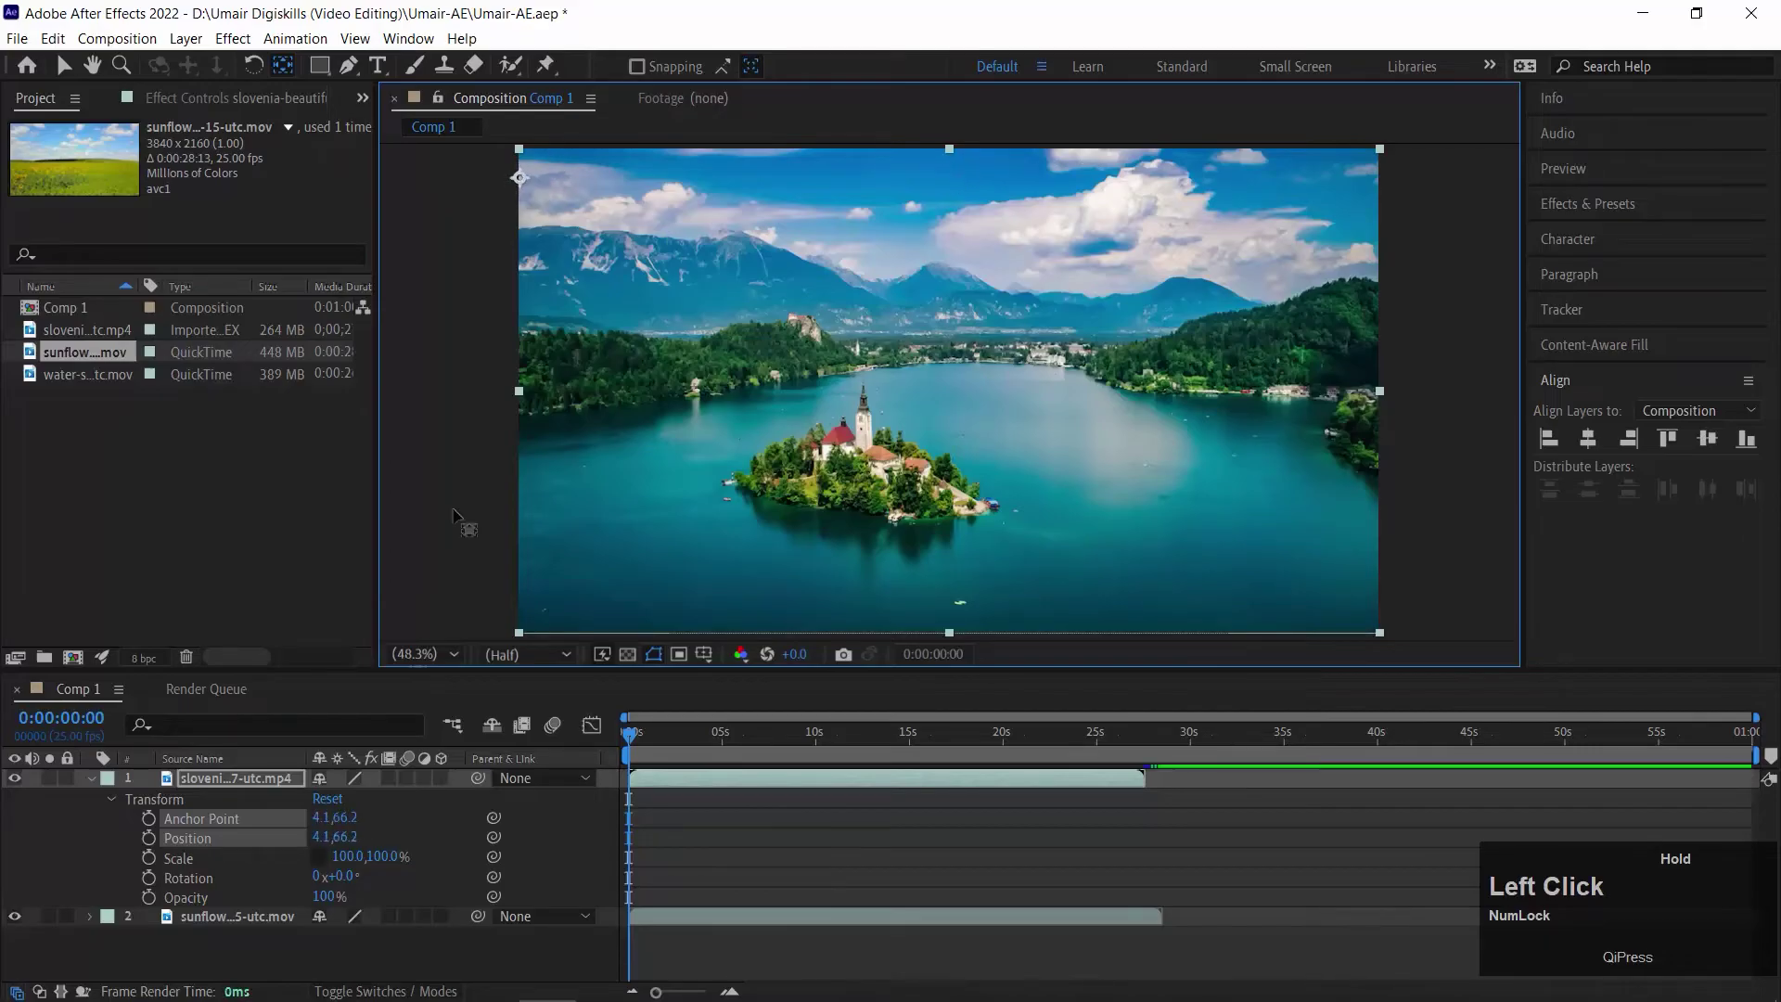
{"action": "mouse_move", "coordinate": [353, 881]}
{"action": "left_mouse_down"}
{"action": "mouse_move", "coordinate": [382, 881]}
{"action": "mouse_move", "coordinate": [358, 876]}
{"action": "left_mouse_up"}
{"action": "key", "text": "ctrl+z"}
{"action": "key", "text": "ctrl+z"}
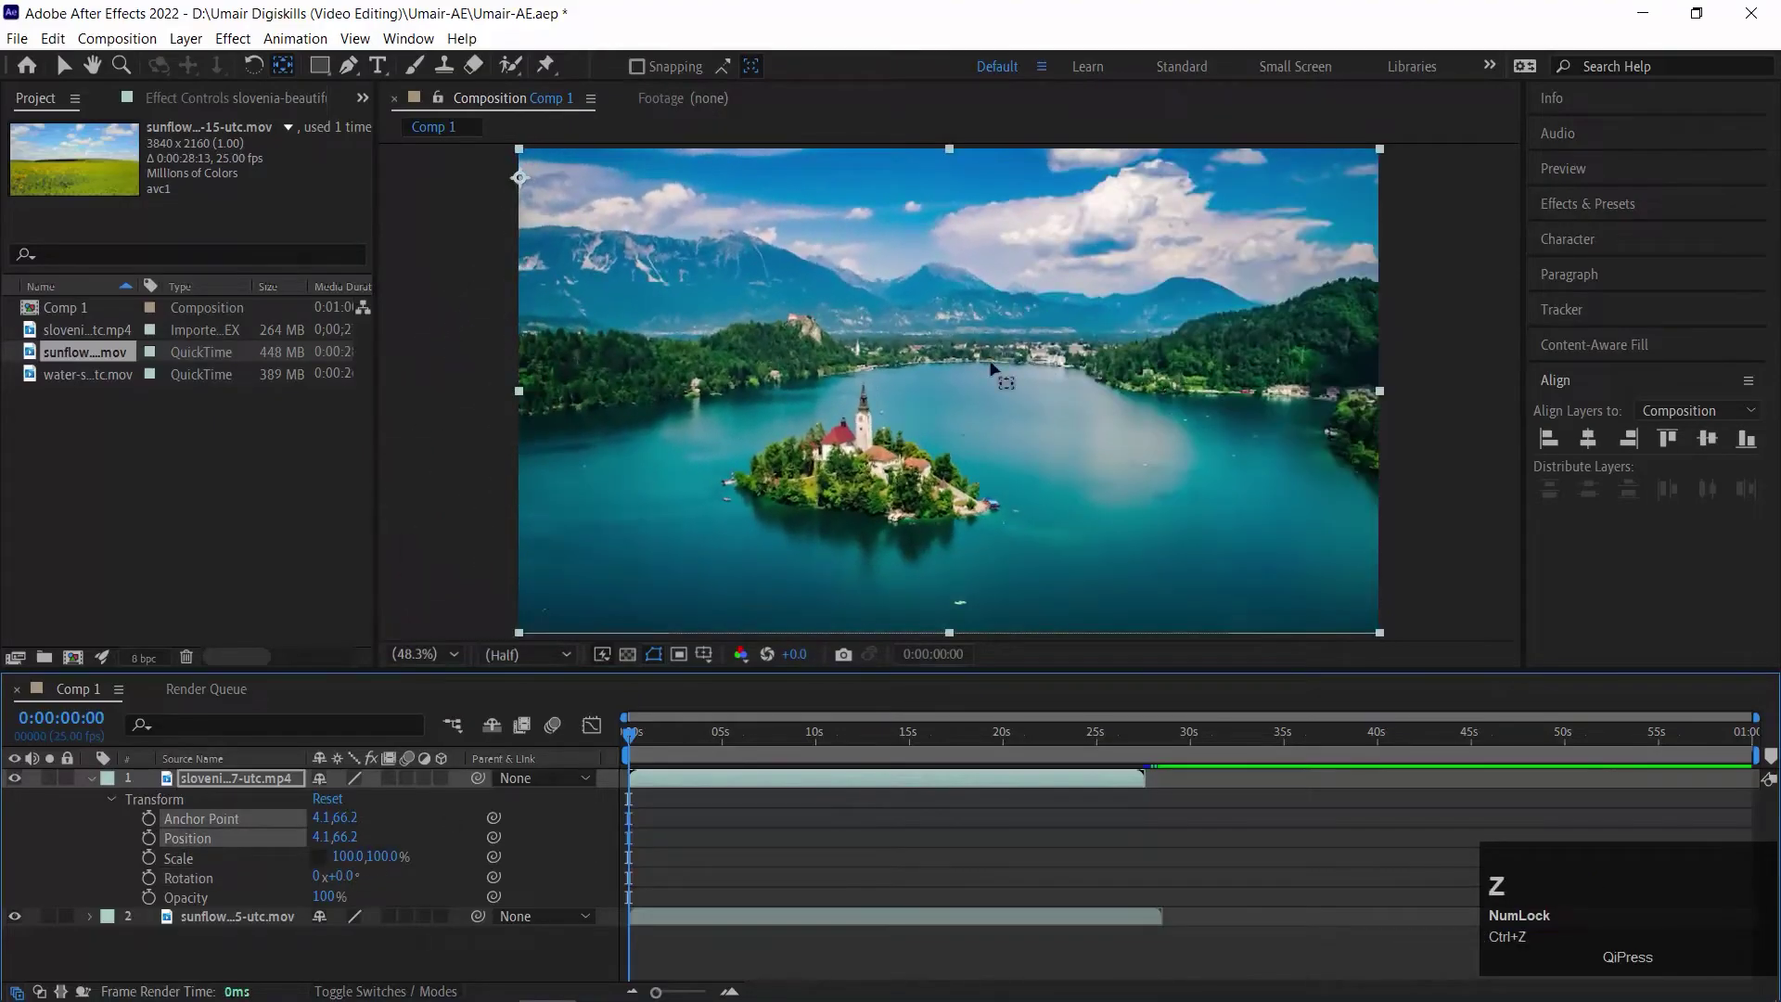
Test rotating the Slovenia layer around an anchor point at about 1905, 1055 near its lower-right corner, and reset the transform.
{"action": "left_click_drag", "start_coordinate": [524, 181], "coordinate": [1374, 621]}
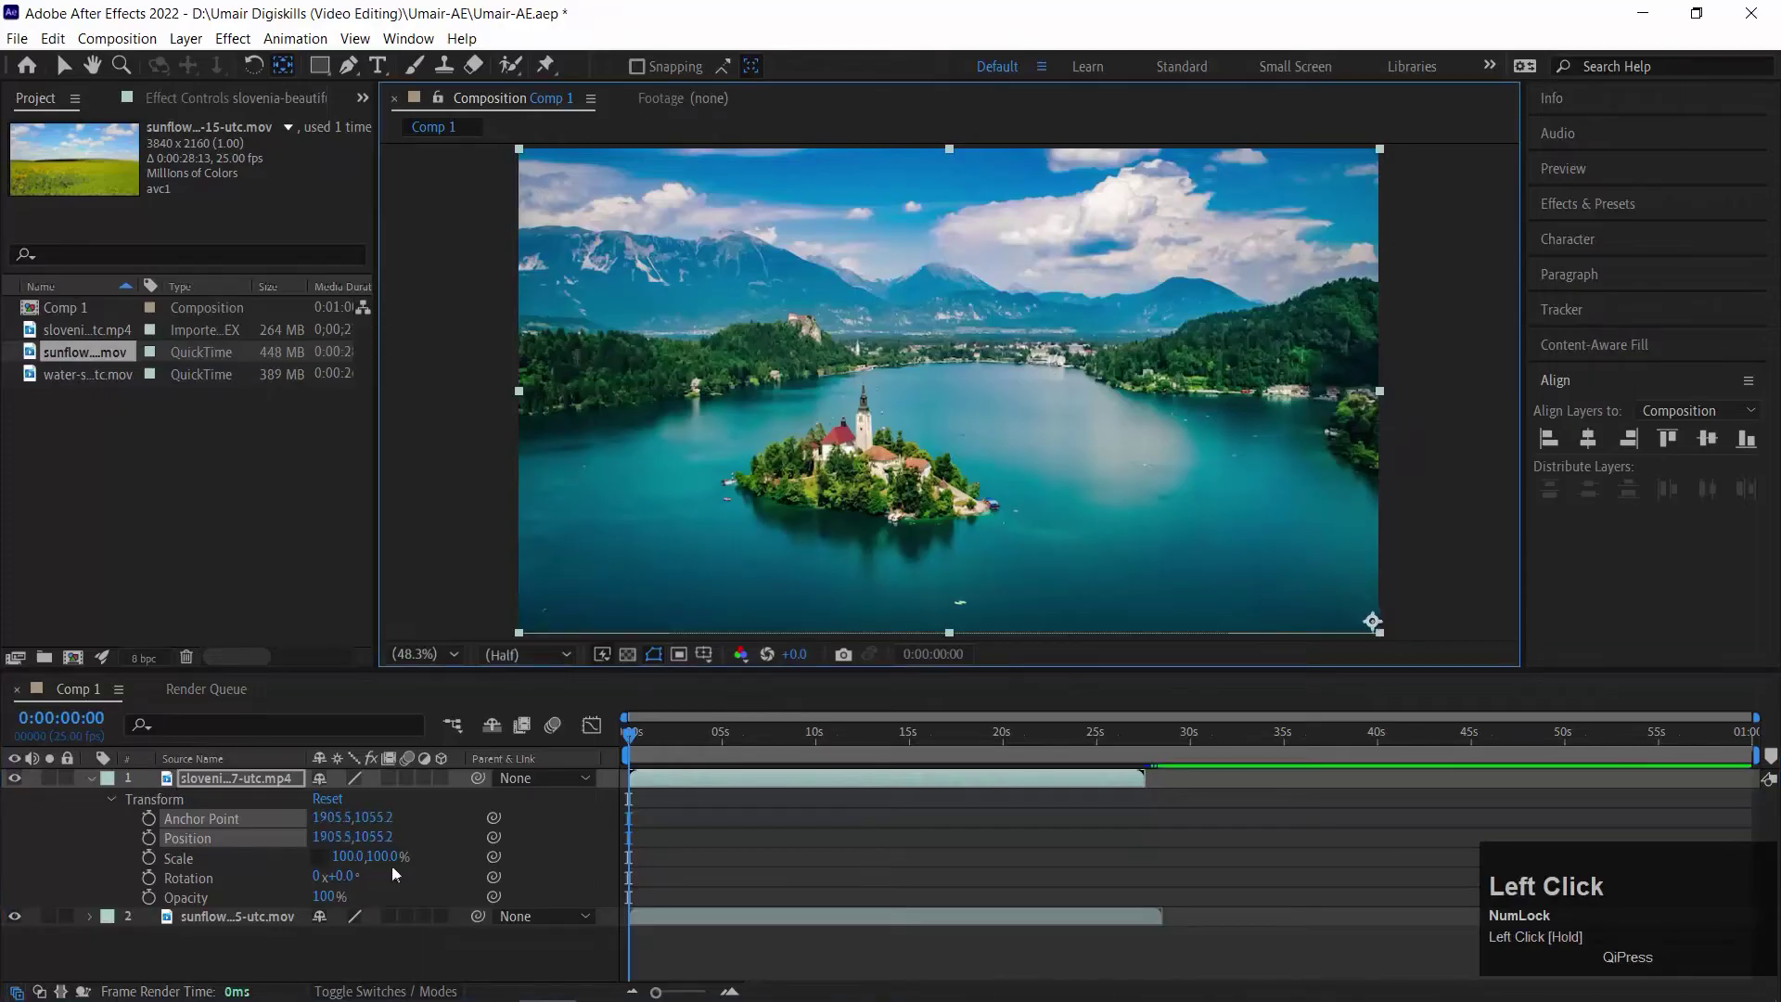
{"action": "left_click_drag", "start_coordinate": [349, 882], "coordinate": [349, 866]}
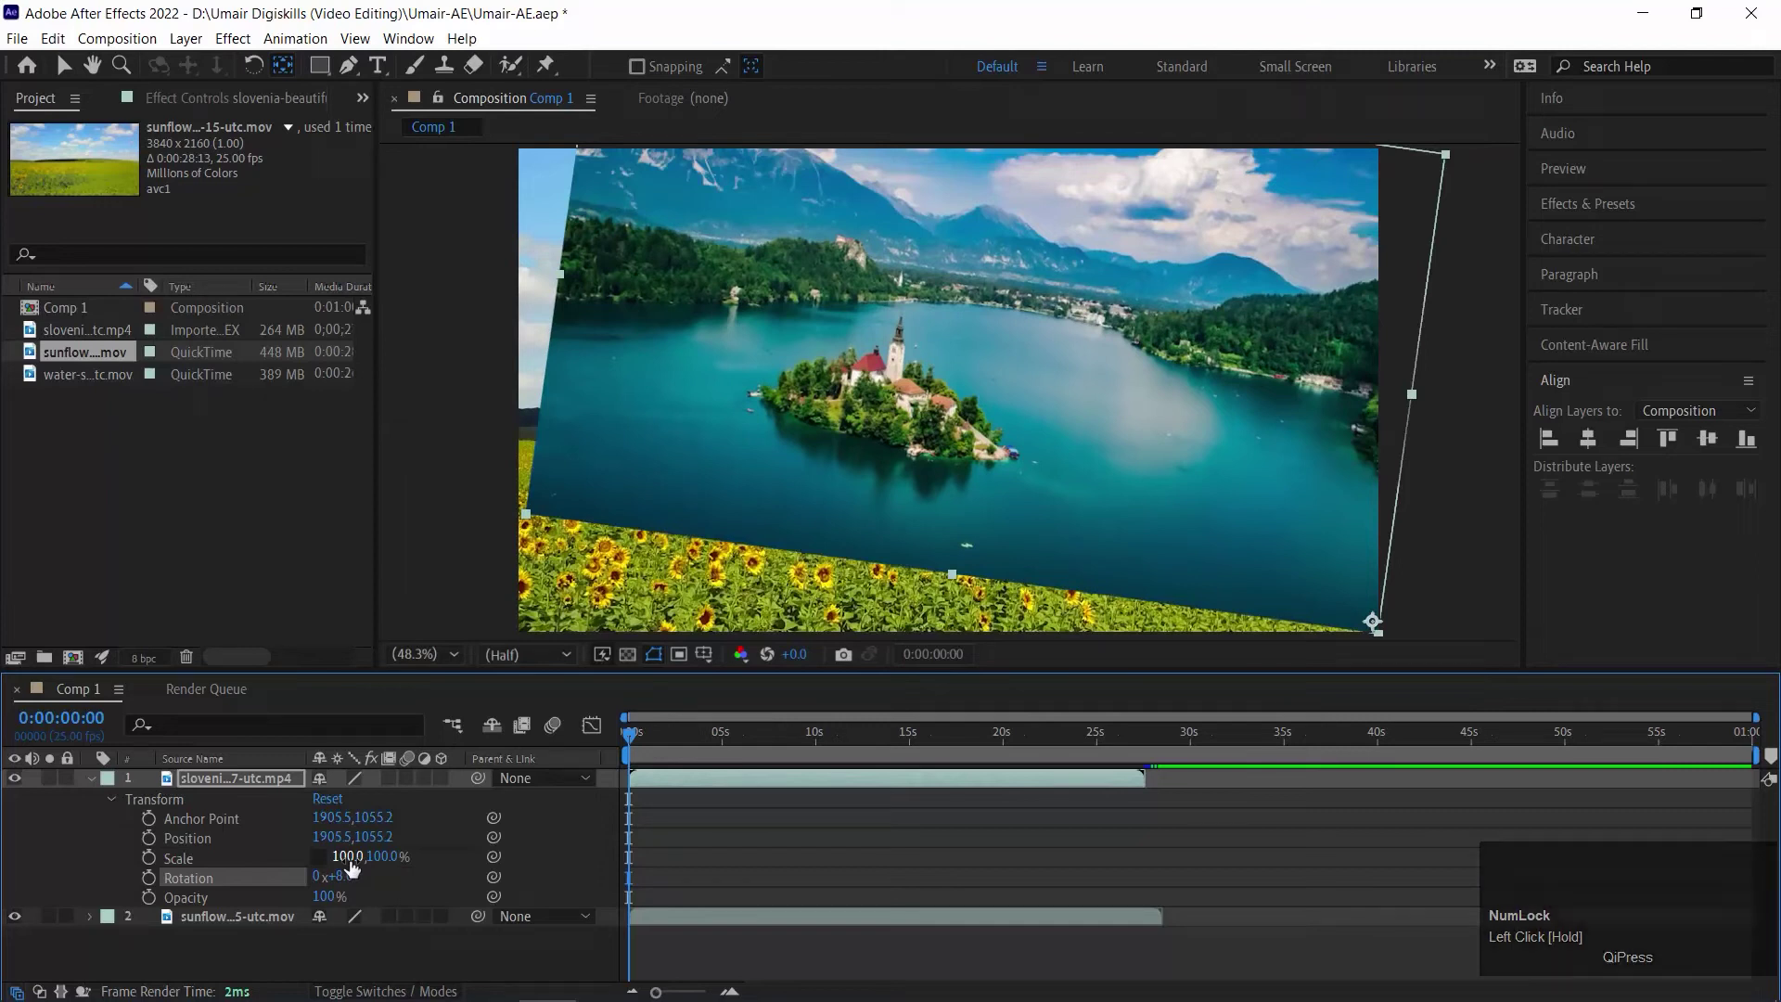
{"action": "key", "text": "ctrl+z"}
{"action": "key", "text": "ctrl+z"}
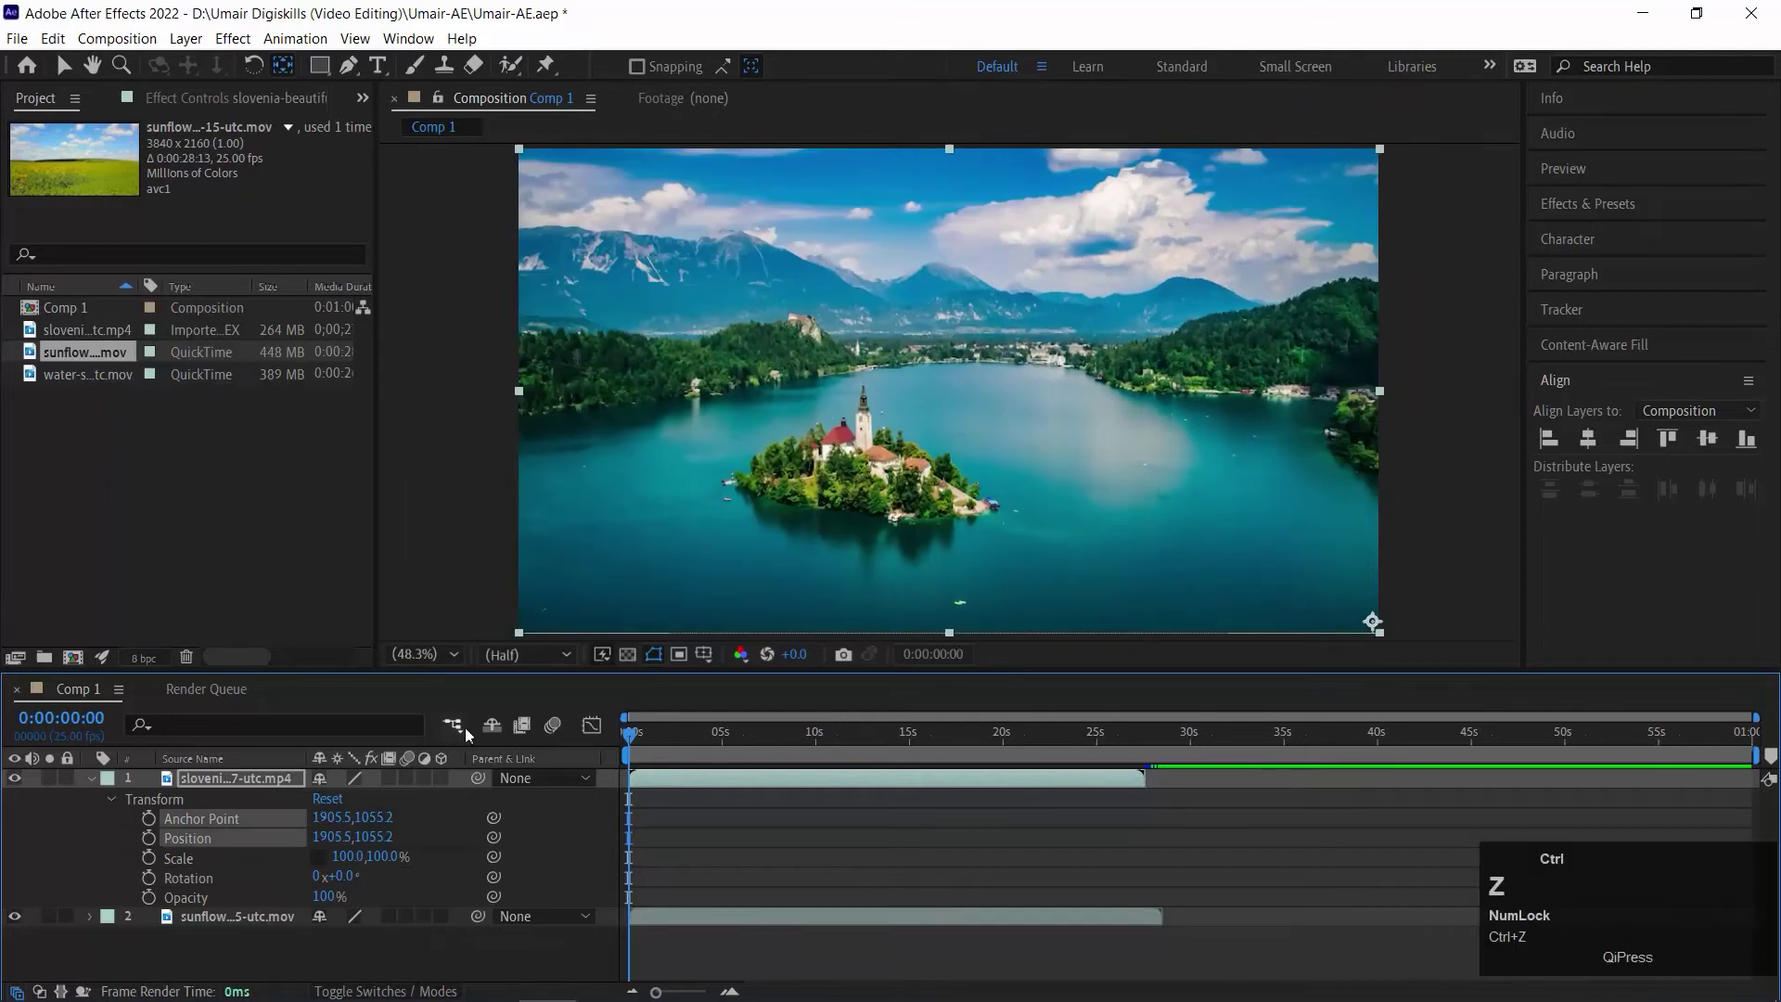
{"action": "left_click", "coordinate": [333, 798]}
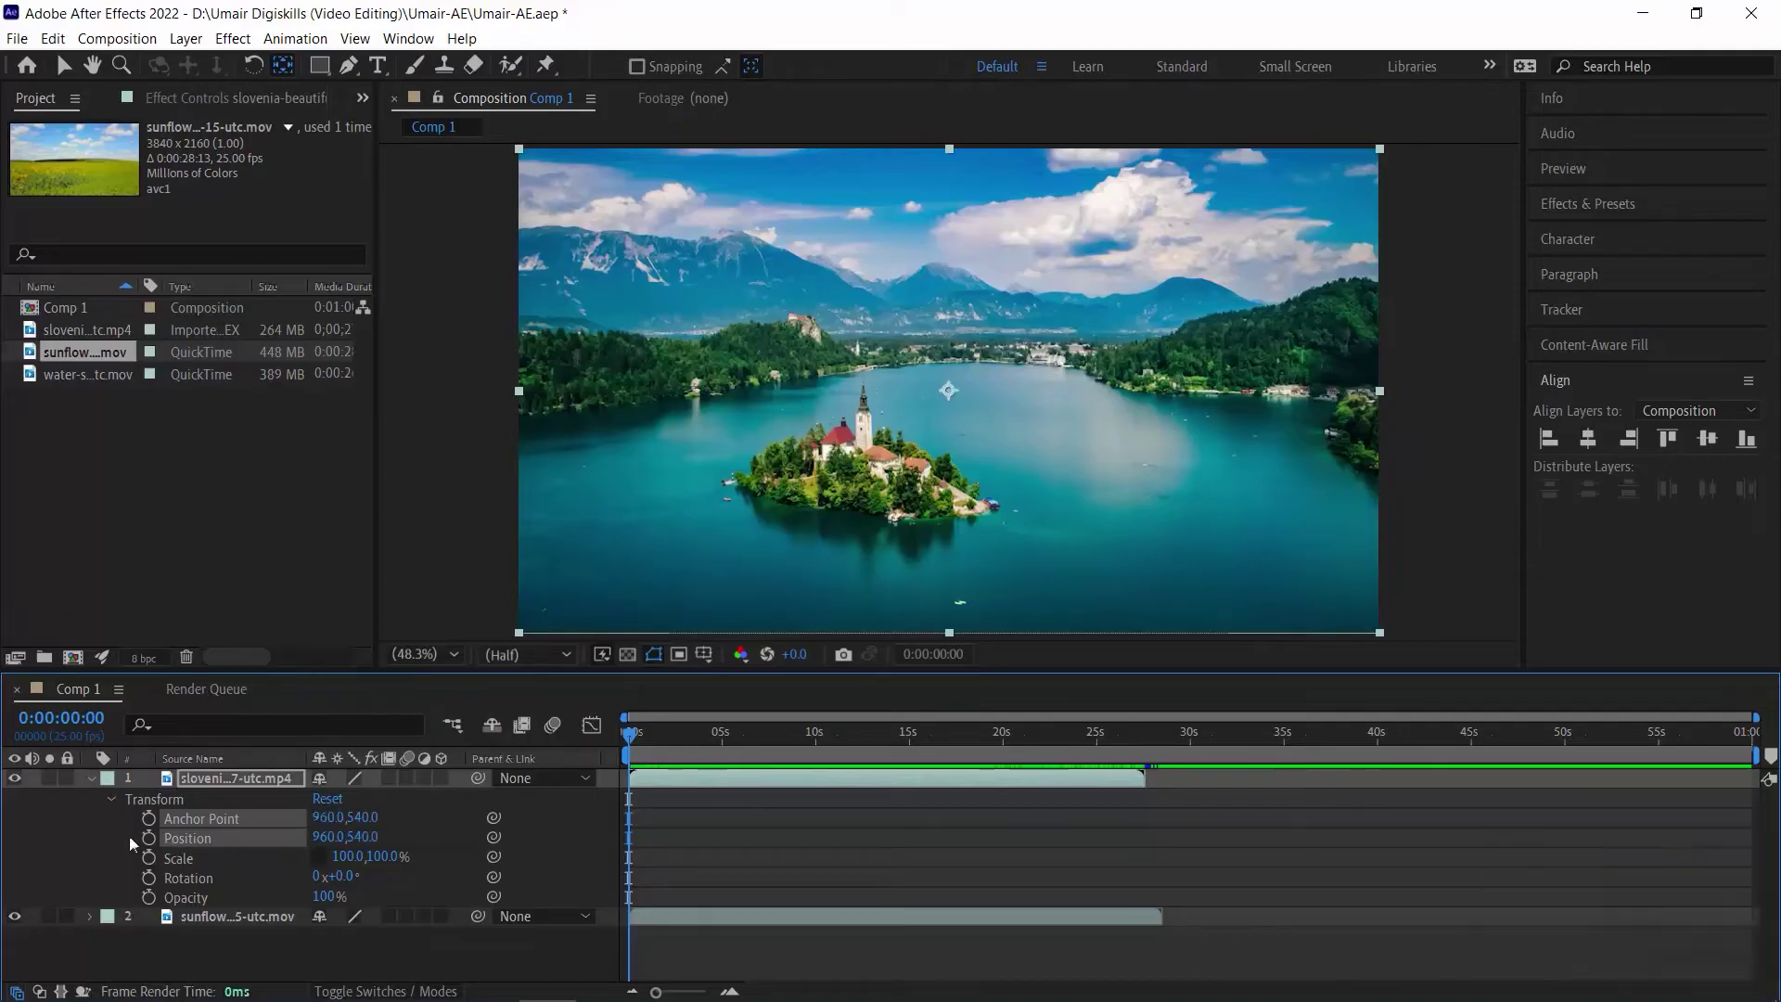
{"action": "left_click", "coordinate": [102, 832]}
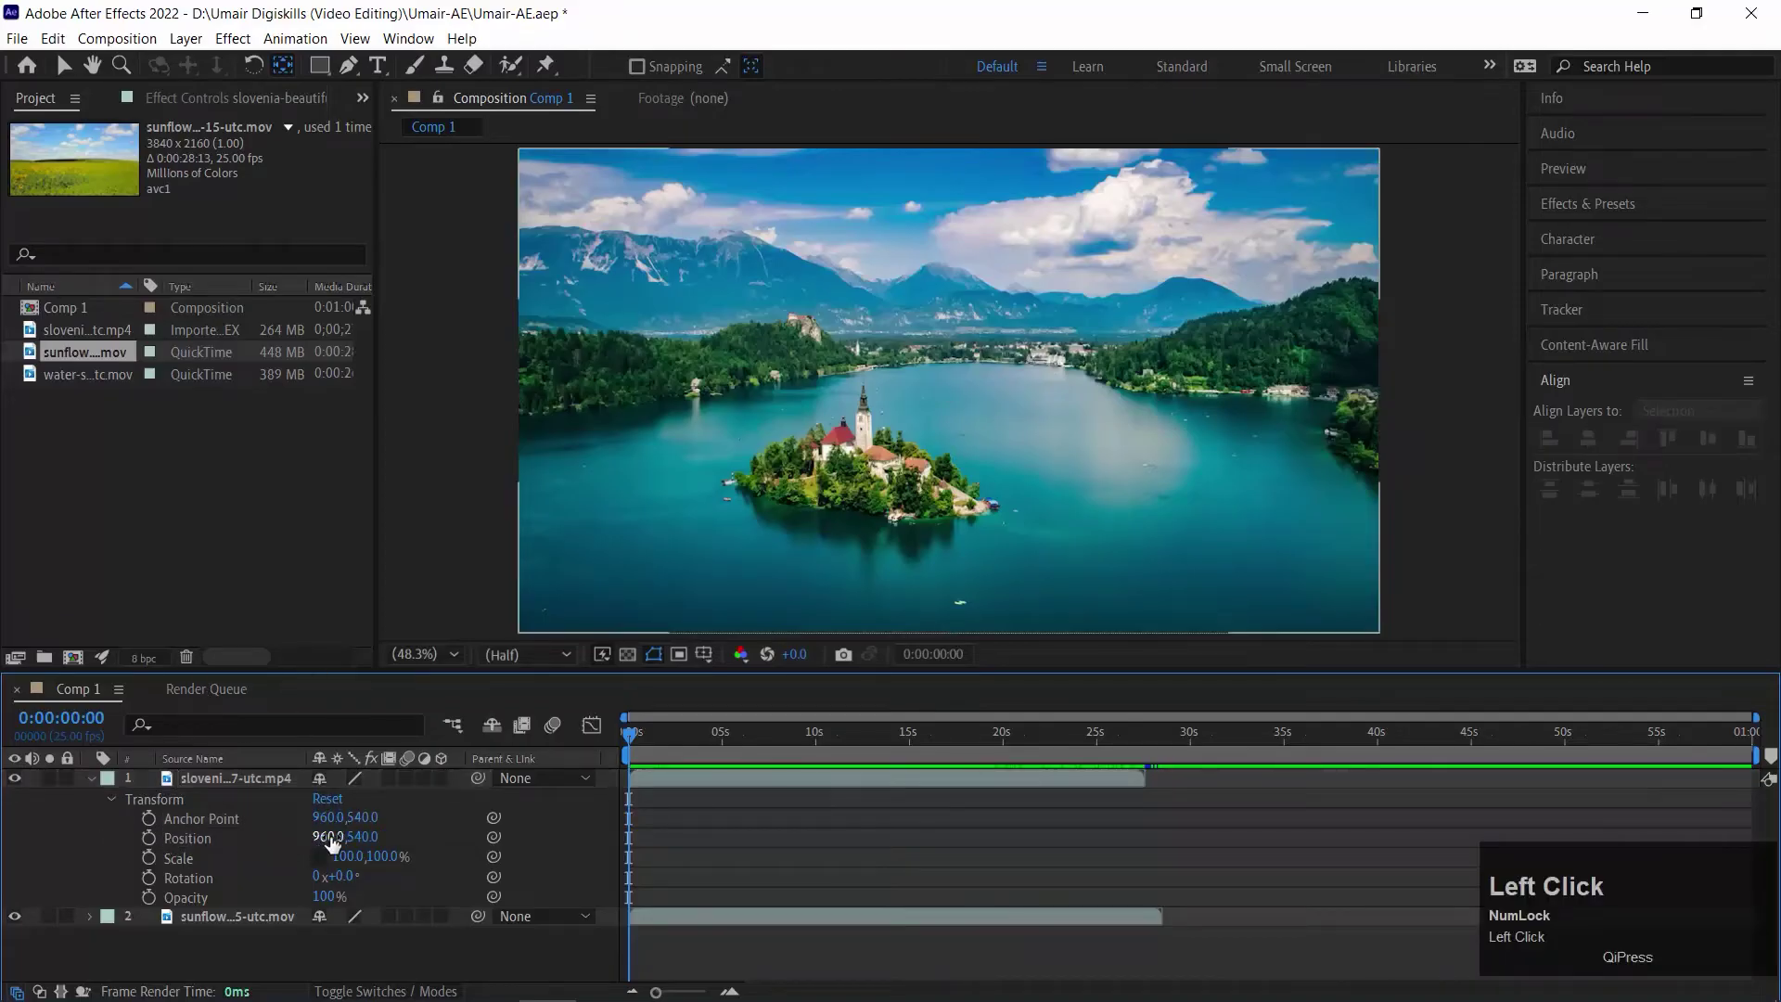
Move the Slovenia layer to position 856, 297 and briefly hide and show the sunflower layer beneath it.
{"action": "left_click_drag", "start_coordinate": [332, 838], "coordinate": [215, 732]}
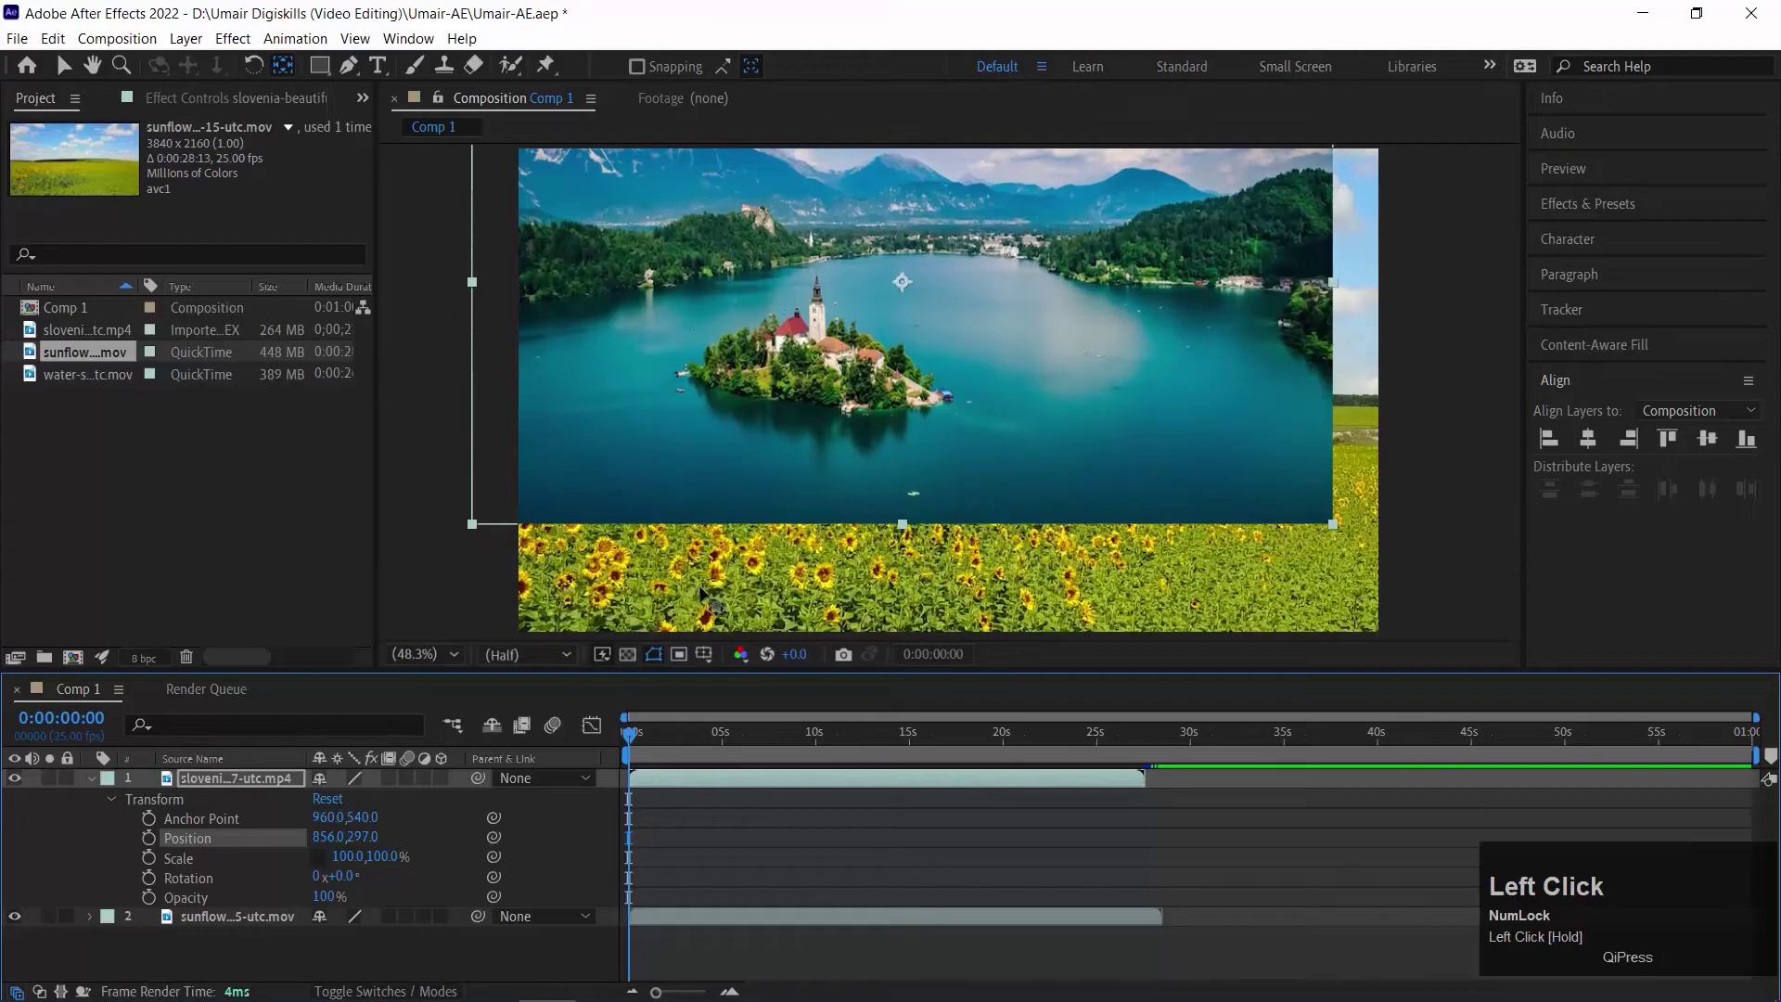
{"action": "left_click", "coordinate": [249, 914]}
{"action": "left_click", "coordinate": [14, 917]}
{"action": "left_click", "coordinate": [14, 917]}
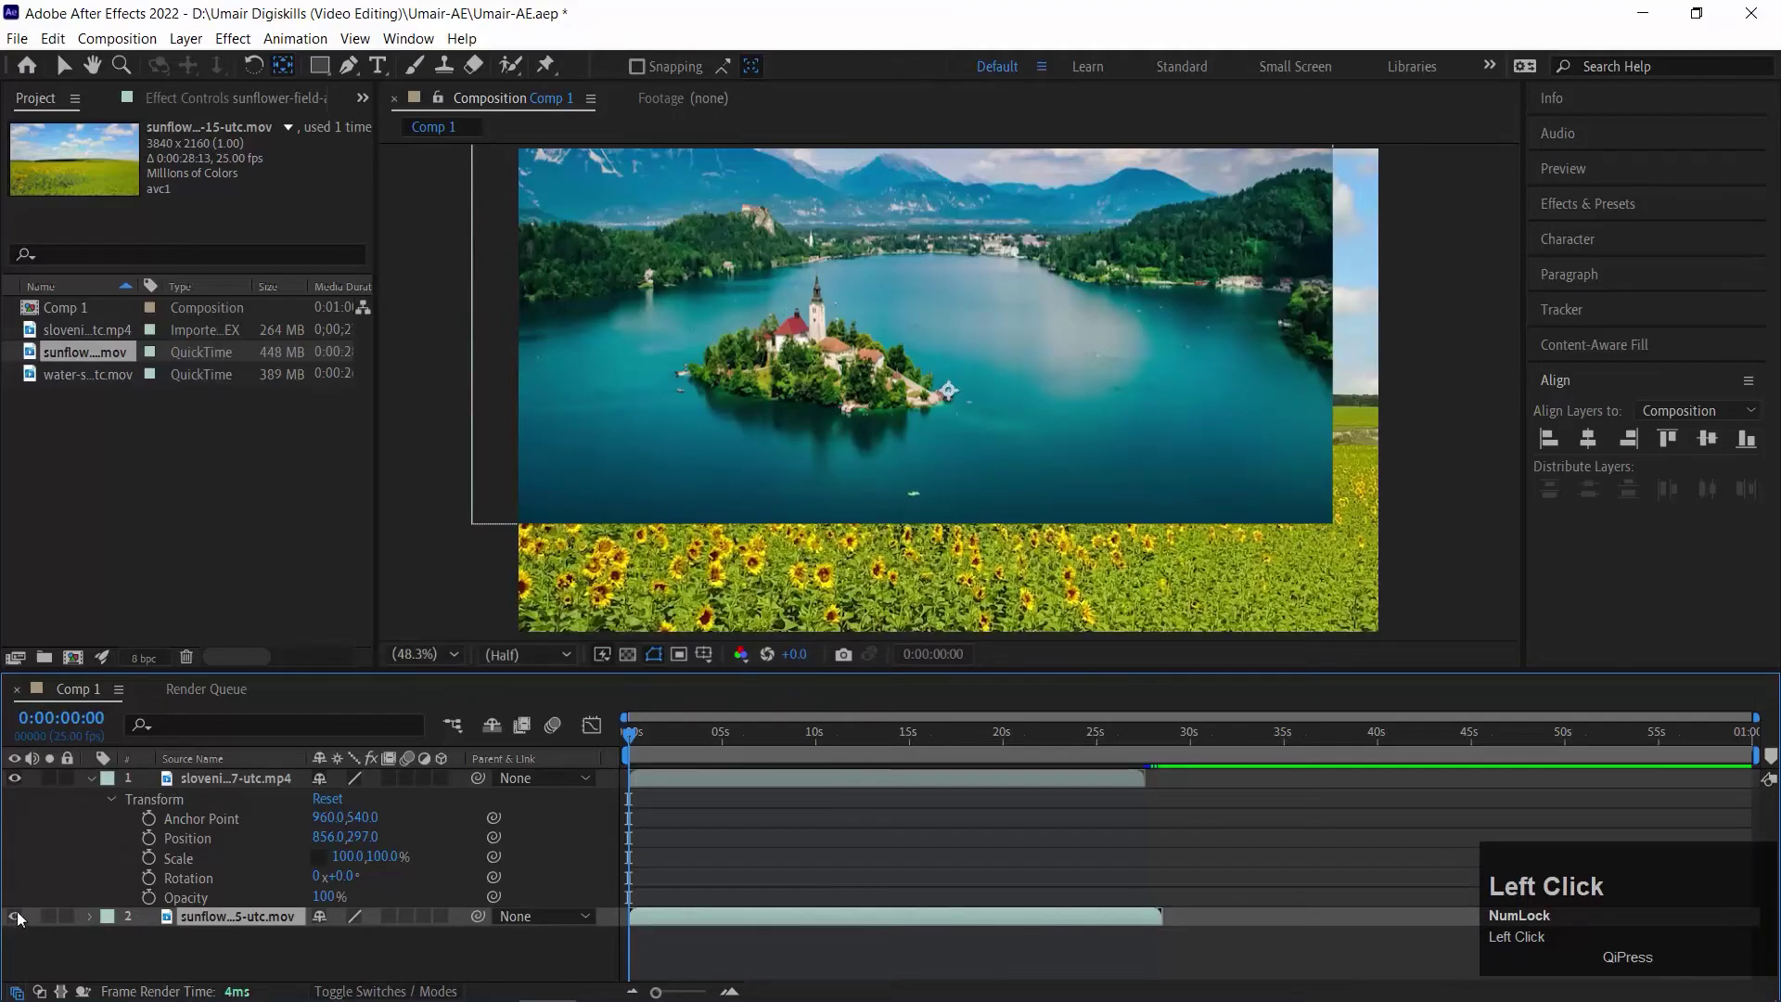
Set the Slovenia layer's Position X value to 956.
{"action": "left_click", "coordinate": [322, 837]}
{"action": "type", "text": "956"}
{"action": "key", "text": "Return"}
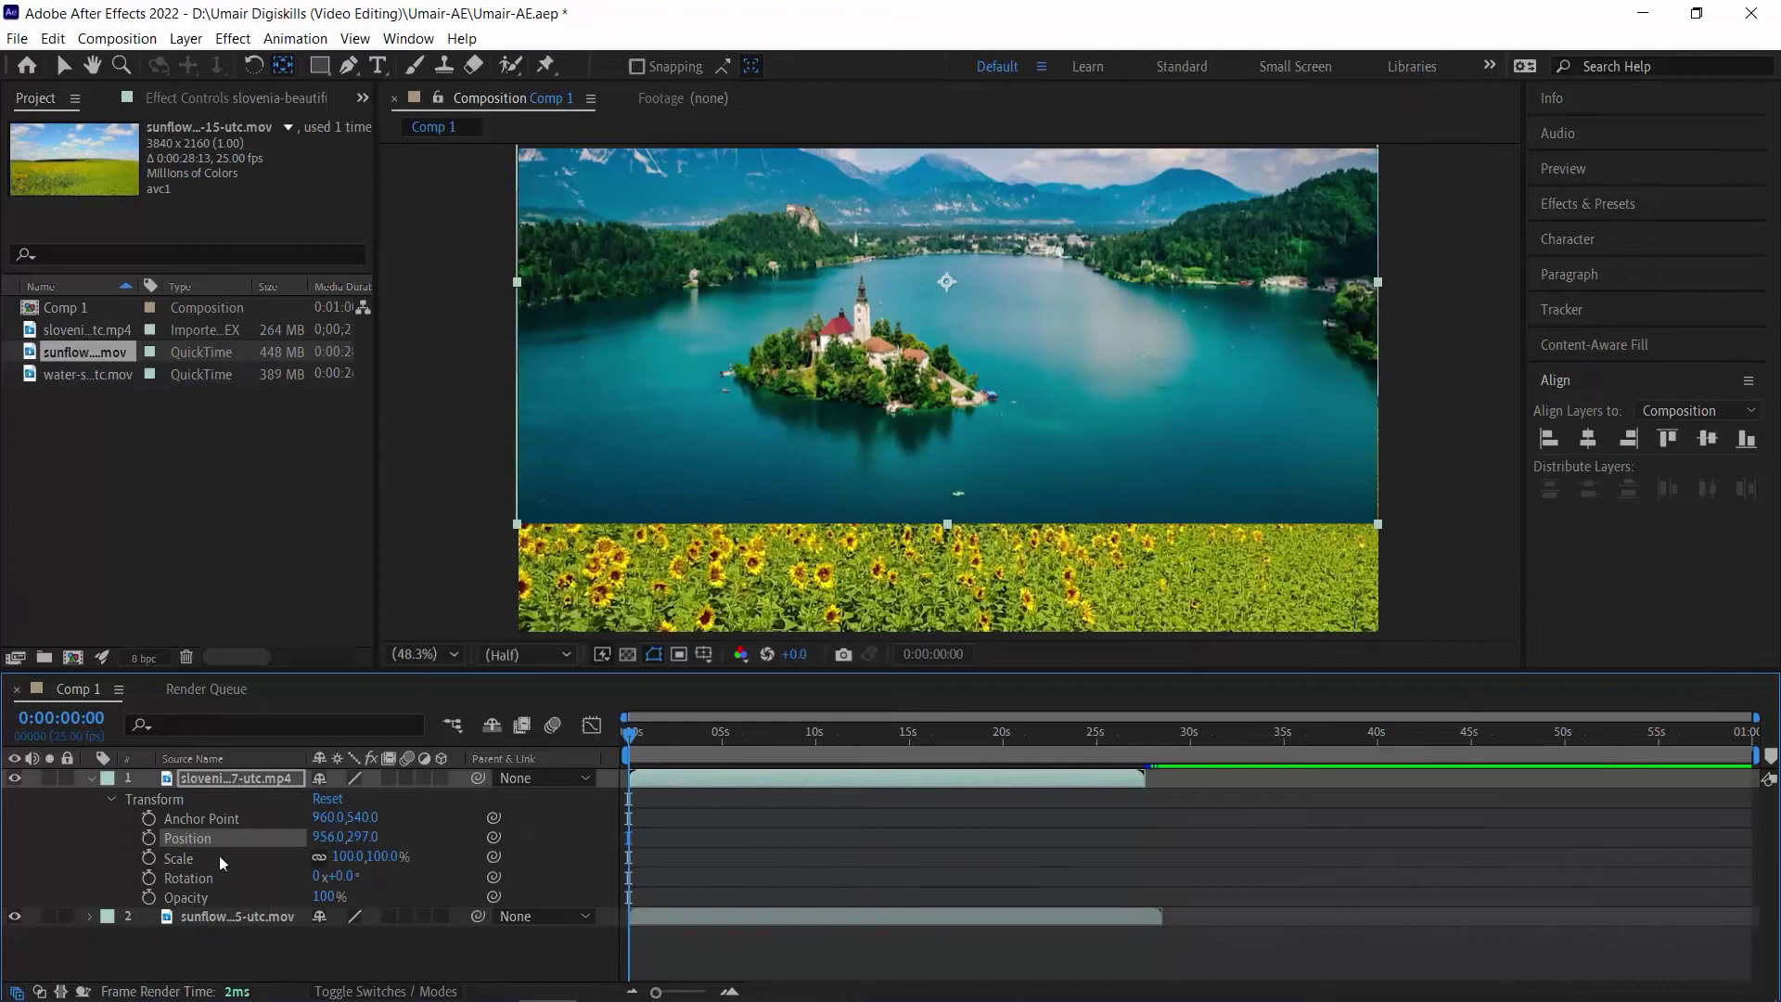
Scale the Slovenia layer non-proportionally to 94% wide and 112.4% high, and relink the scale proportions.
{"action": "mouse_move", "coordinate": [359, 863]}
{"action": "left_mouse_down"}
{"action": "mouse_move", "coordinate": [297, 854]}
{"action": "mouse_move", "coordinate": [399, 861]}
{"action": "mouse_move", "coordinate": [381, 864]}
{"action": "left_mouse_up"}
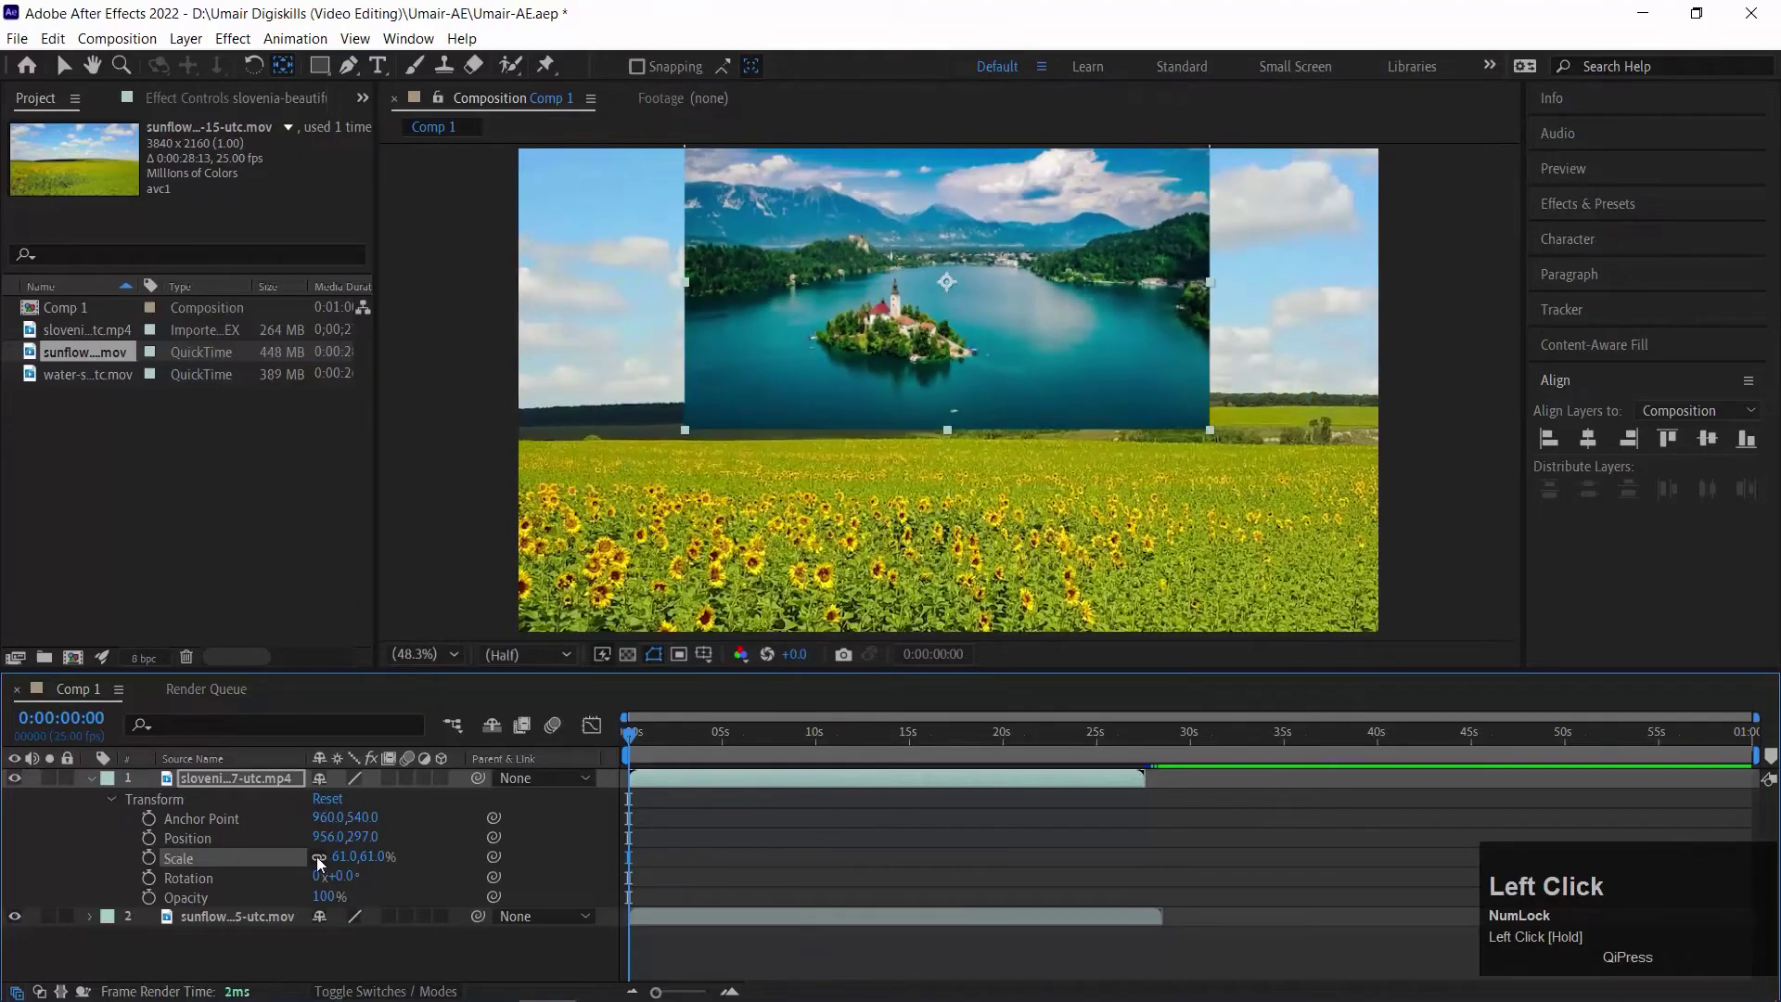
{"action": "left_click", "coordinate": [318, 860]}
{"action": "left_click_drag", "start_coordinate": [344, 868], "coordinate": [677, 821]}
{"action": "left_click", "coordinate": [320, 856]}
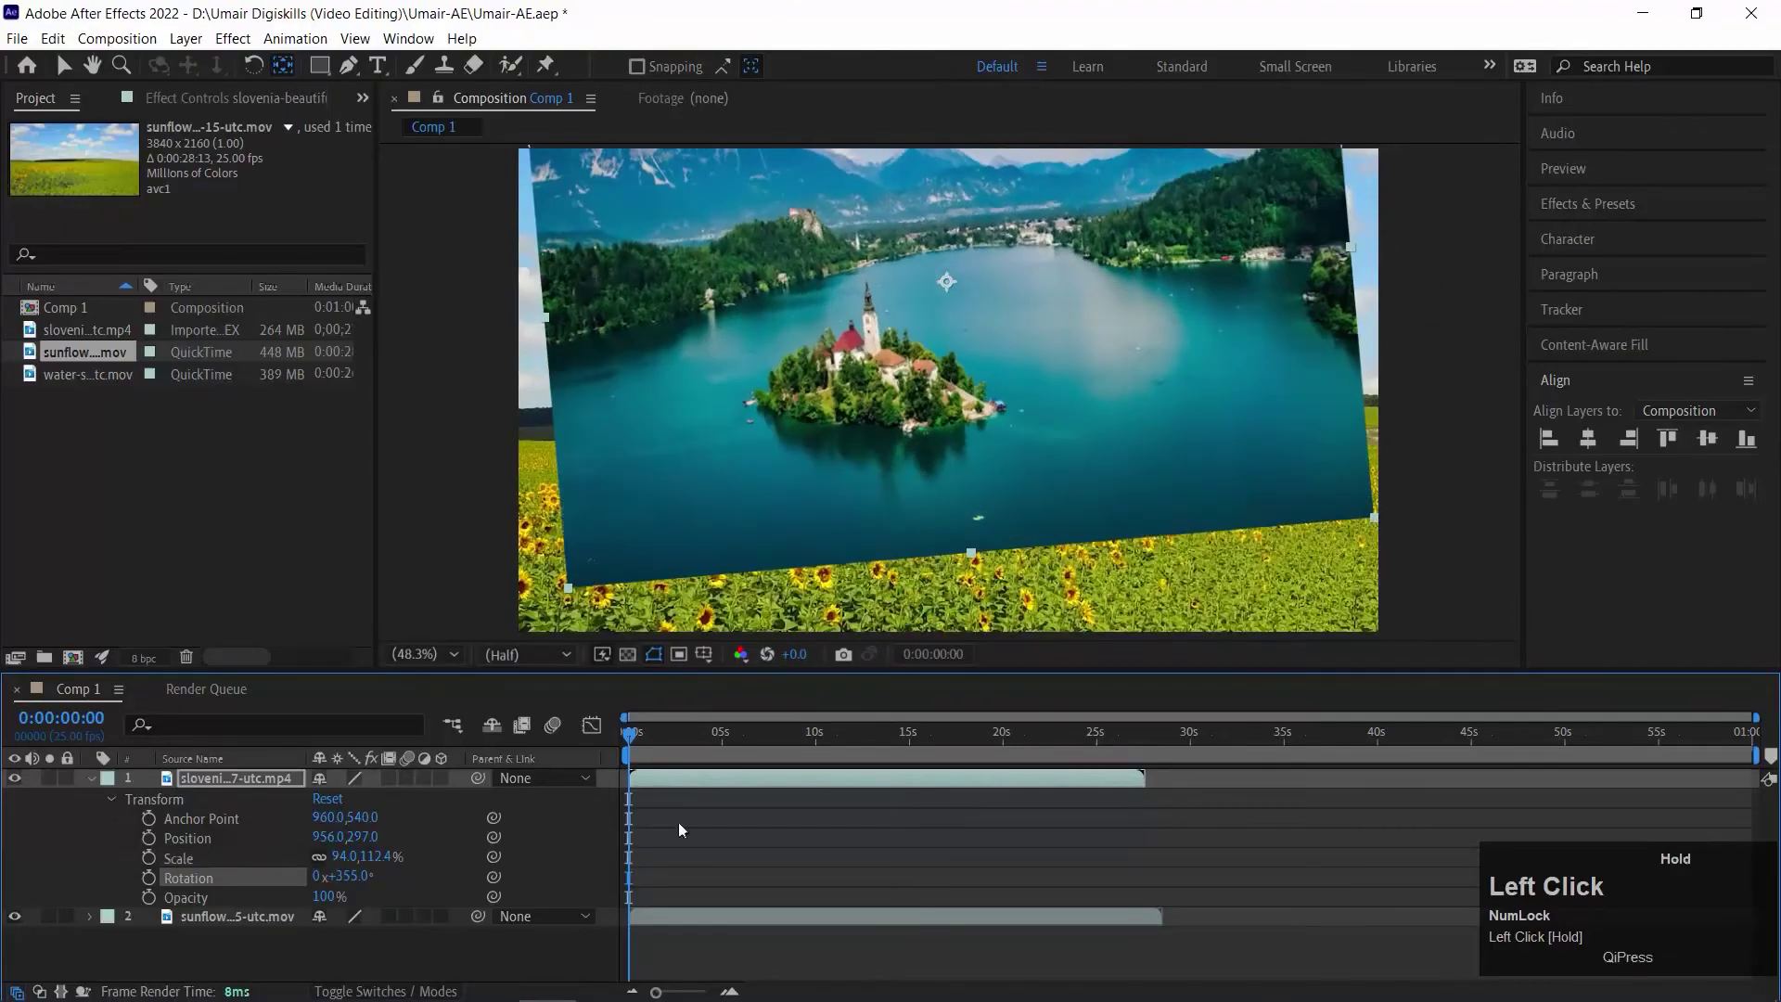
Undo the last rotation and set the Slovenia layer's opacity to 76%.
{"action": "key", "text": "ctrl+z"}
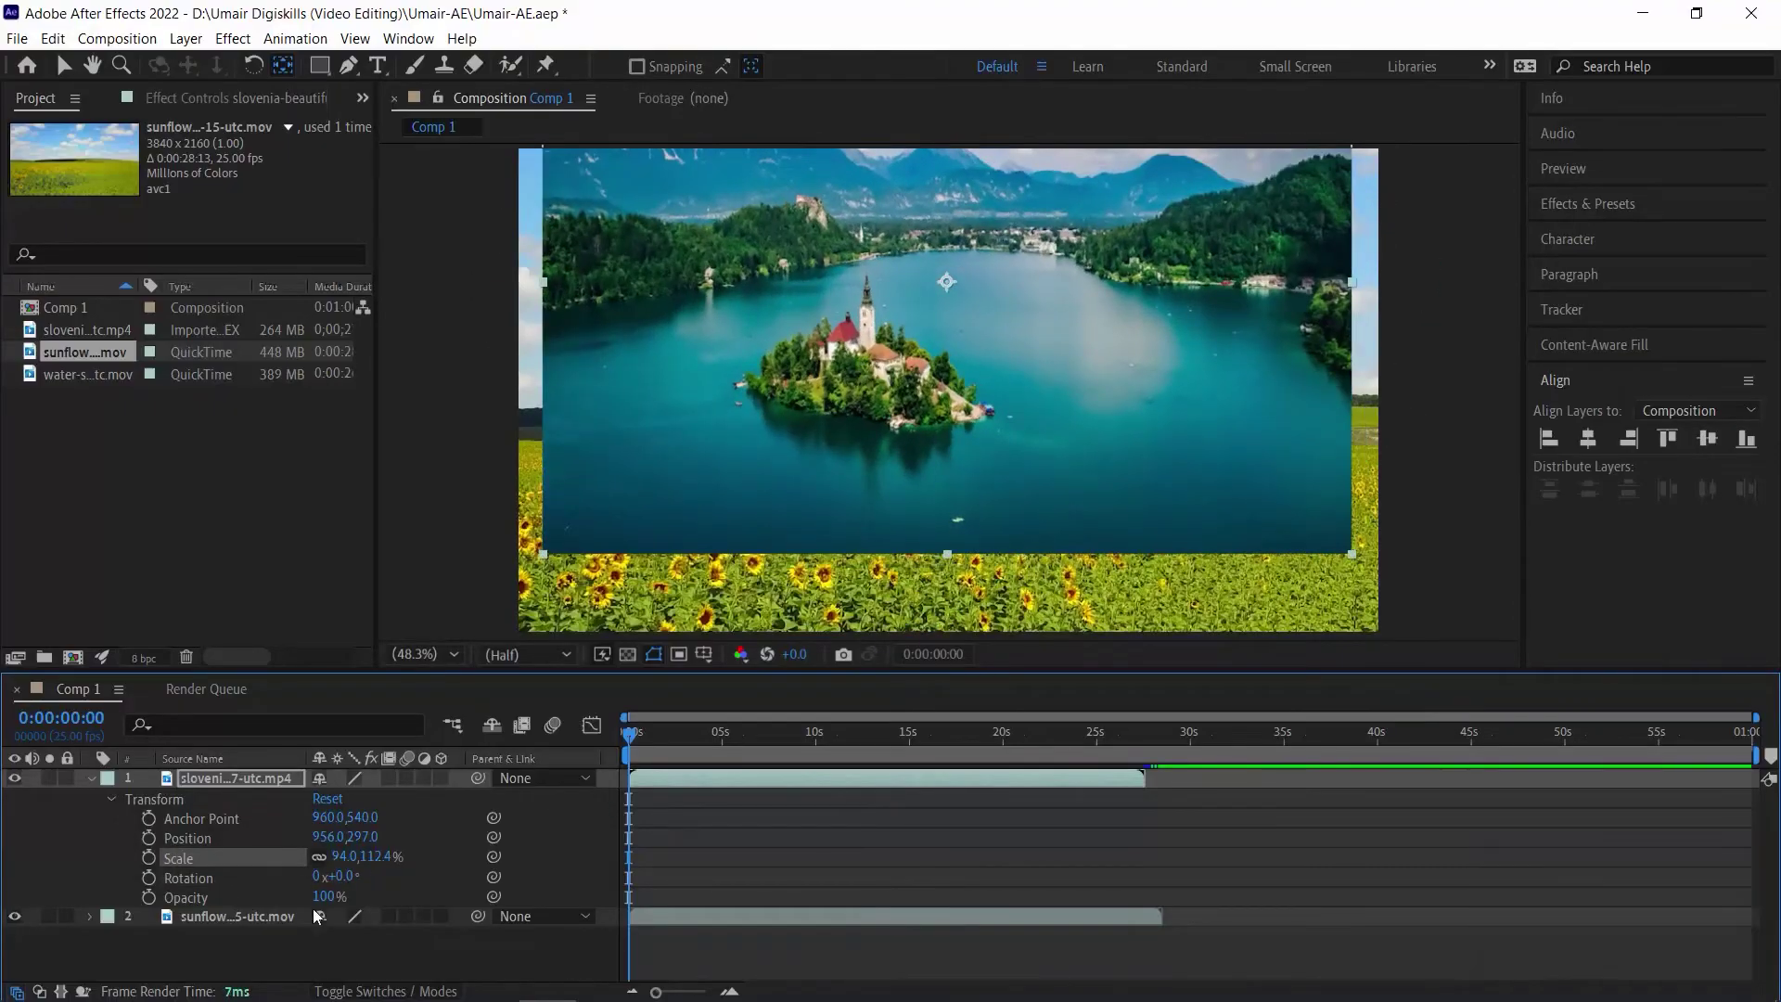
{"action": "mouse_move", "coordinate": [327, 896]}
{"action": "left_mouse_down"}
{"action": "mouse_move", "coordinate": [288, 897]}
{"action": "mouse_move", "coordinate": [371, 883]}
{"action": "mouse_move", "coordinate": [339, 891]}
{"action": "left_mouse_up"}
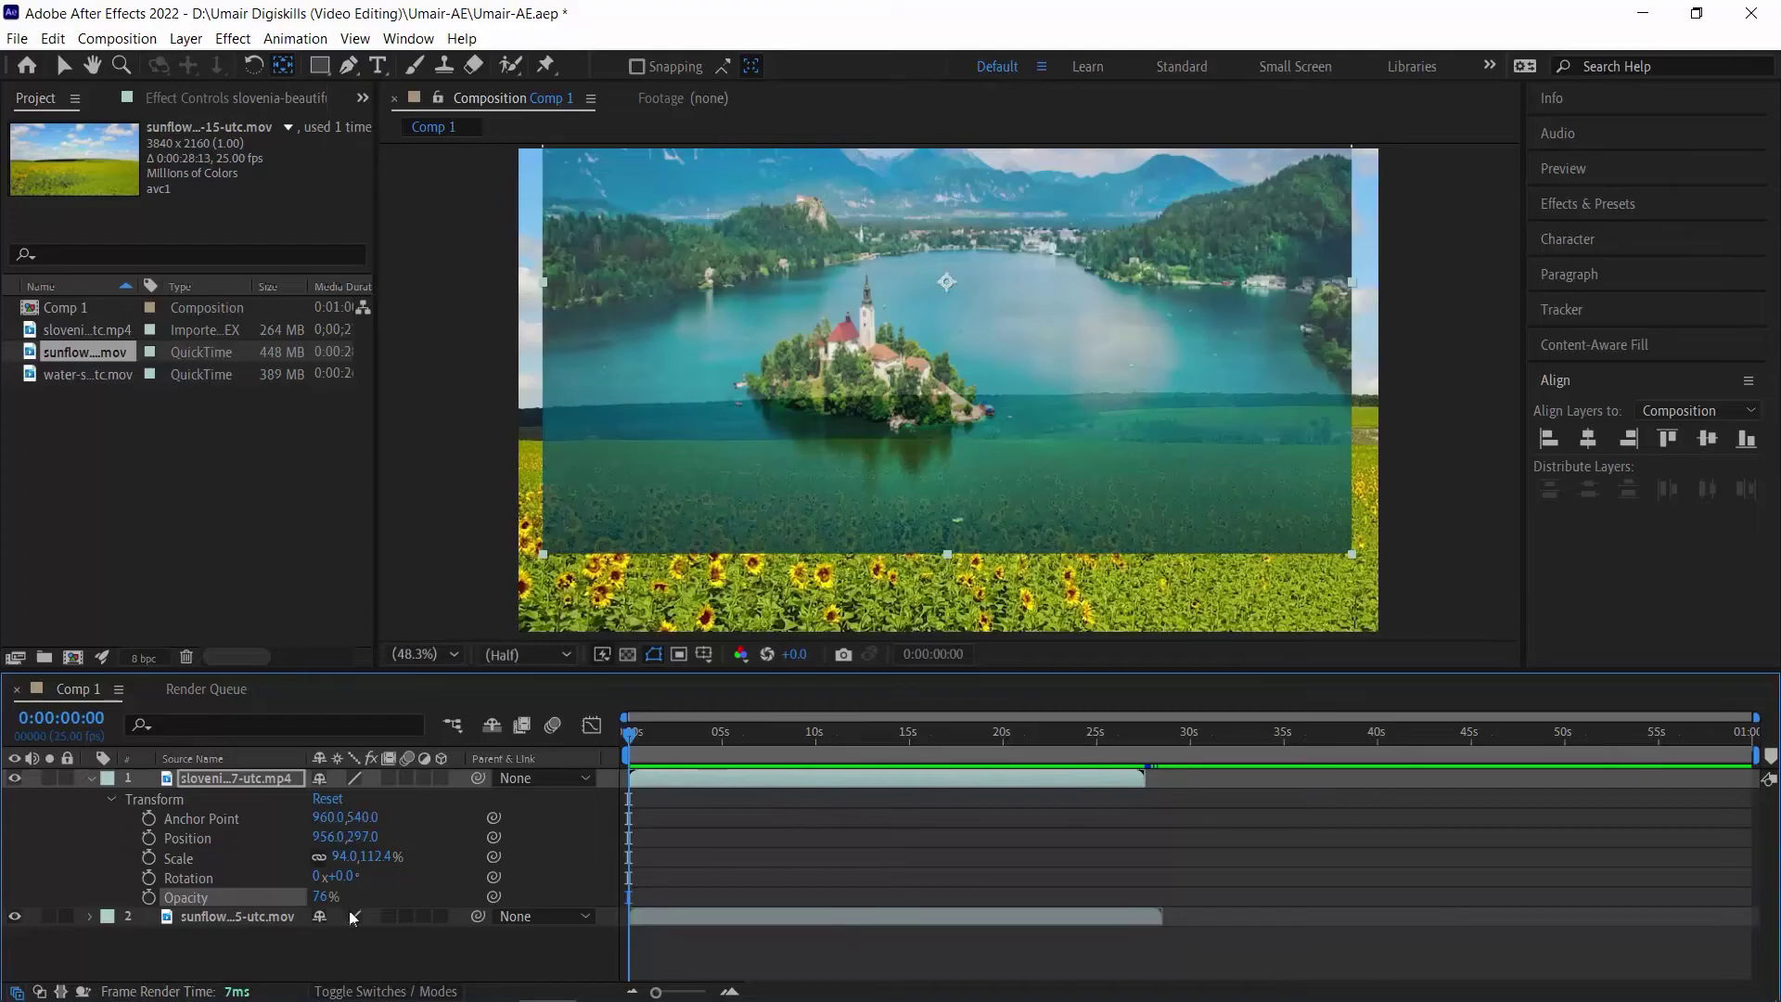
Move the Slovenia layer to about 830, 475 directly in the composition view and scale it to about 87.5% by 104.6%.
{"action": "left_click", "coordinate": [62, 67]}
{"action": "left_click_drag", "start_coordinate": [975, 292], "coordinate": [918, 373]}
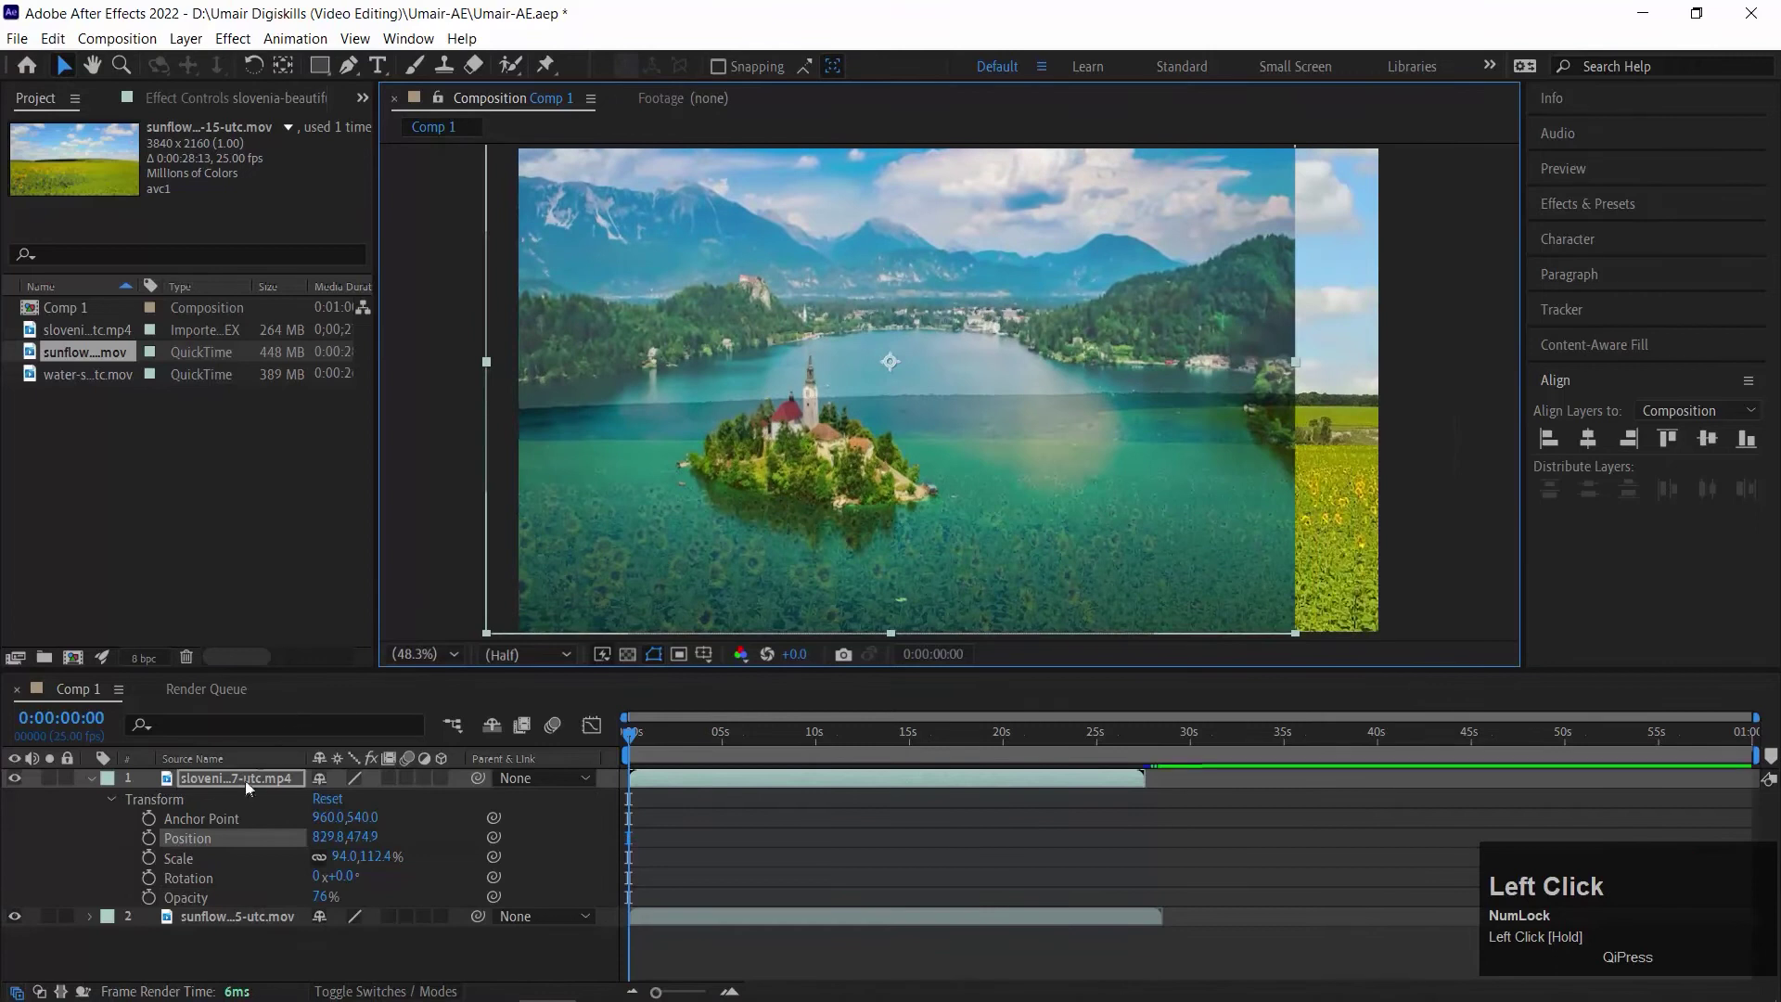
{"action": "left_click", "coordinate": [176, 857]}
{"action": "mouse_move", "coordinate": [488, 364]}
{"action": "left_mouse_down"}
{"action": "mouse_move", "coordinate": [409, 369]}
{"action": "mouse_move", "coordinate": [609, 335]}
{"action": "mouse_move", "coordinate": [512, 358]}
{"action": "left_mouse_up"}
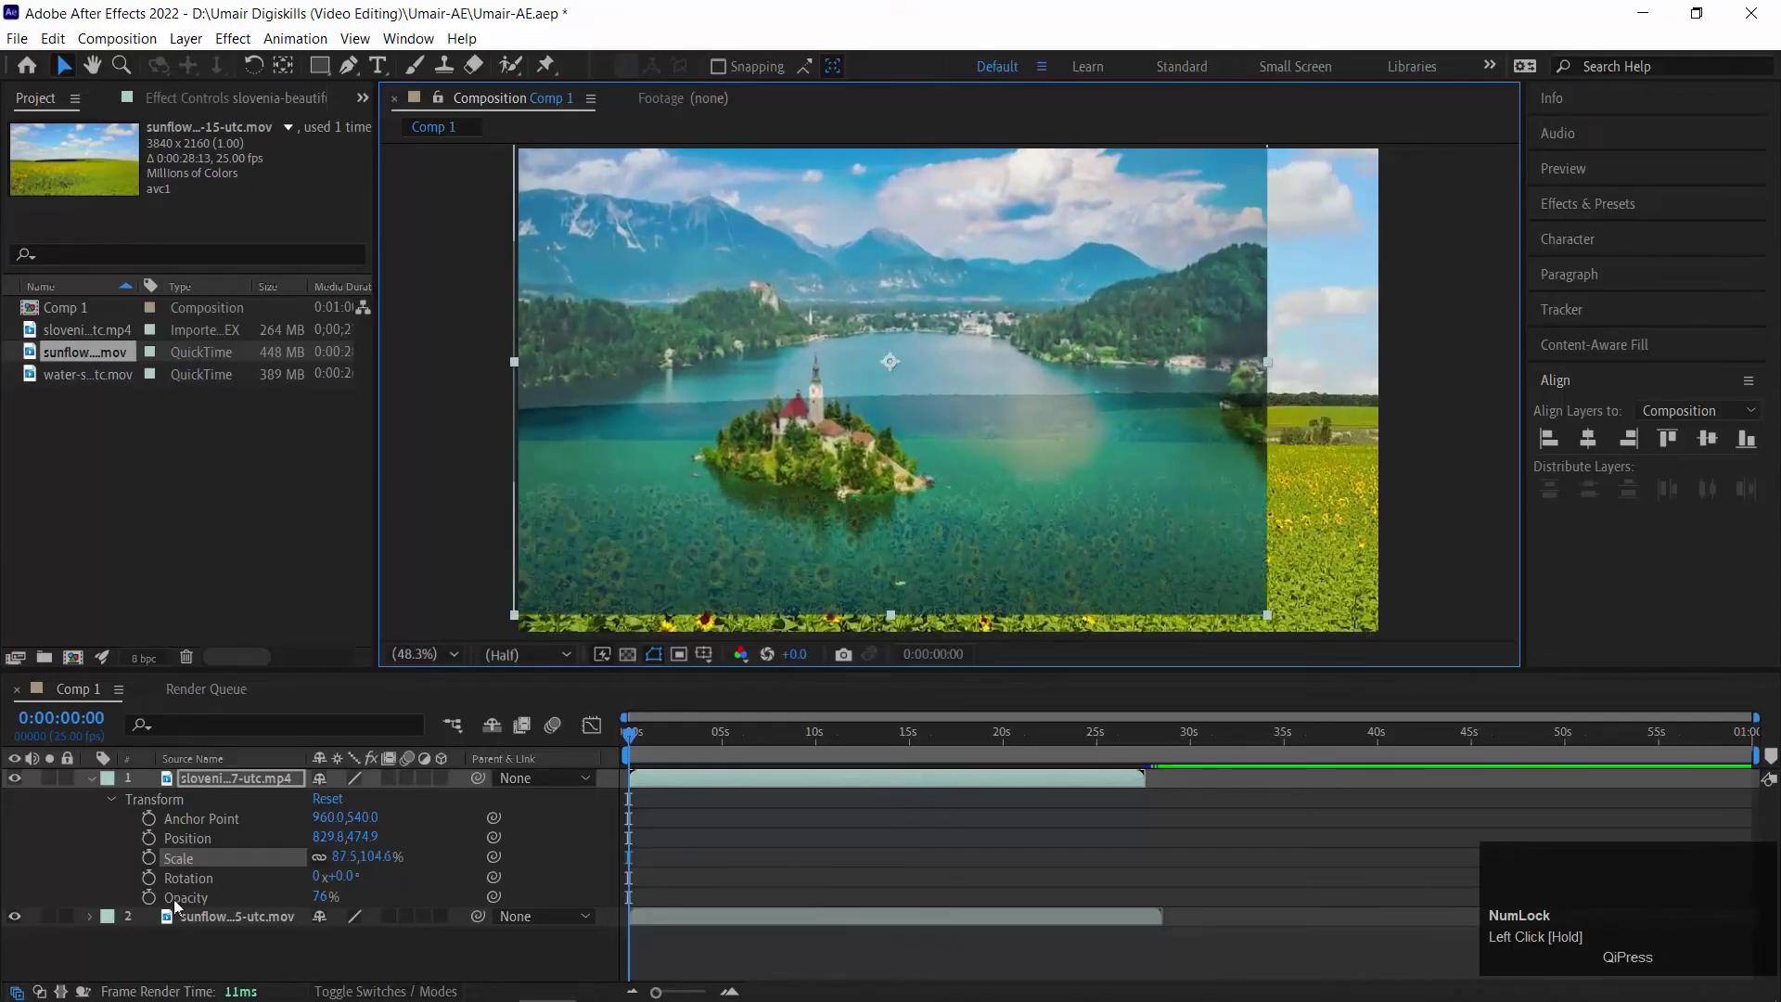
Set the Slovenia layer's opacity to 100% and reset all its transform properties.
{"action": "left_click_drag", "start_coordinate": [326, 902], "coordinate": [322, 877]}
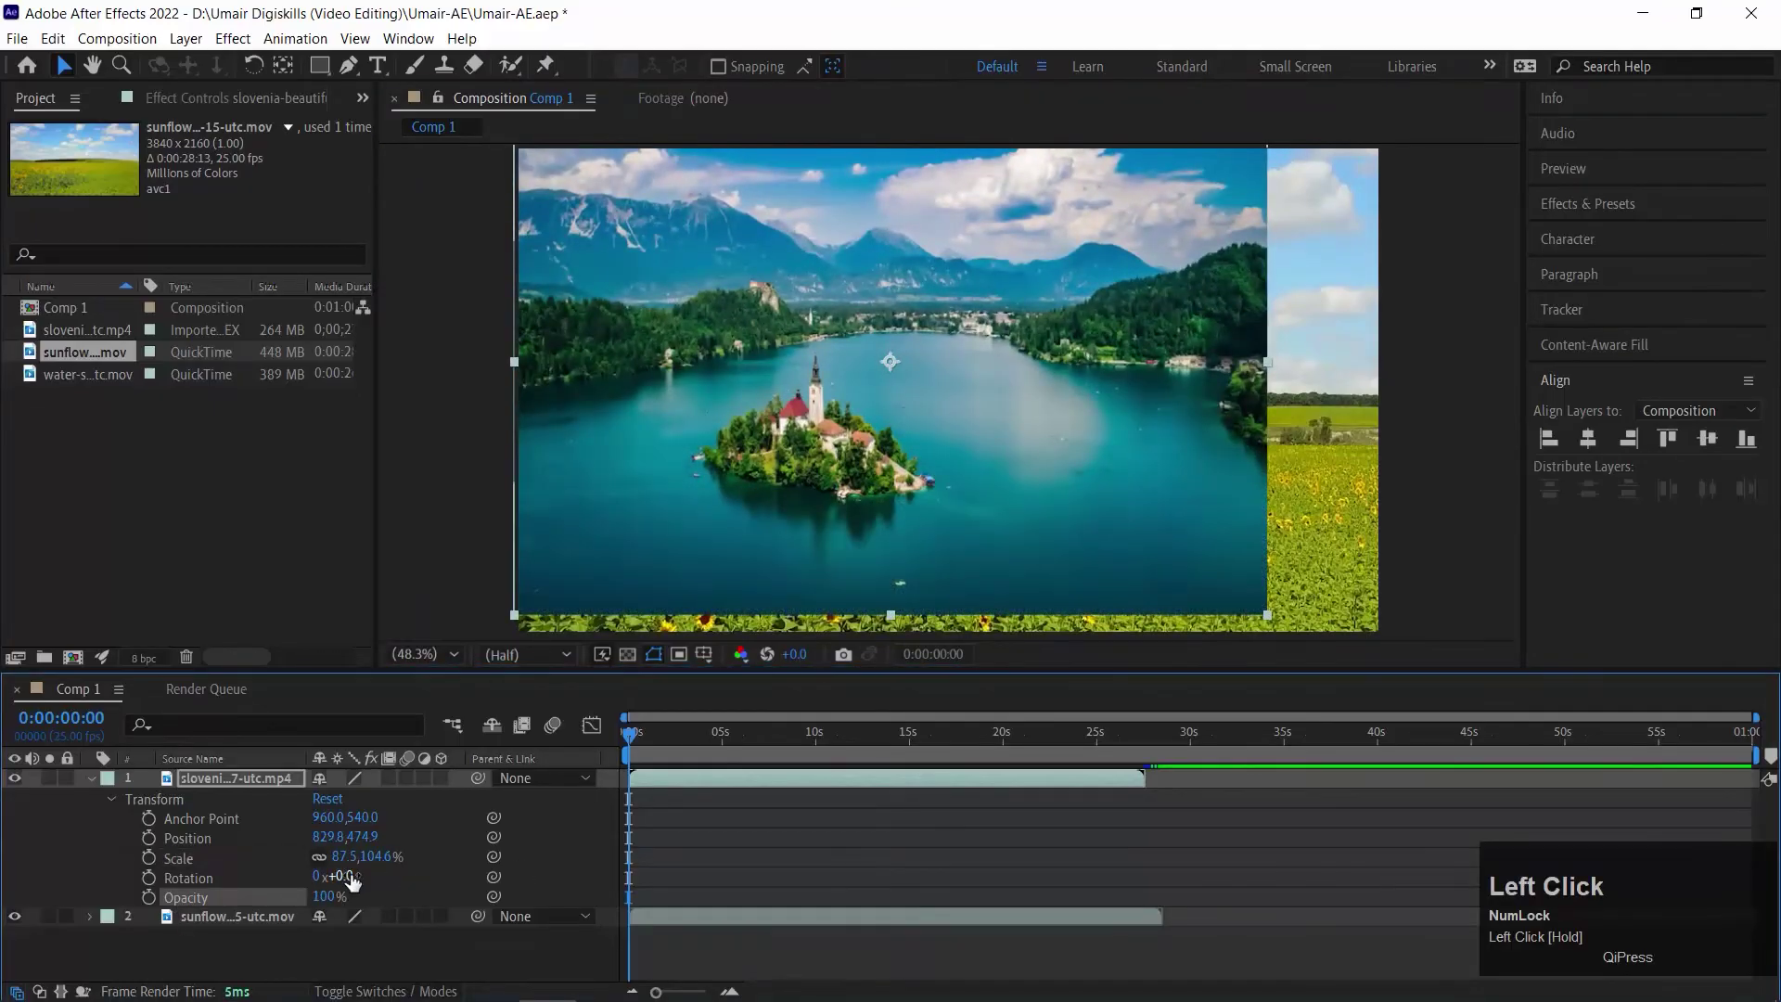
{"action": "left_click", "coordinate": [182, 876]}
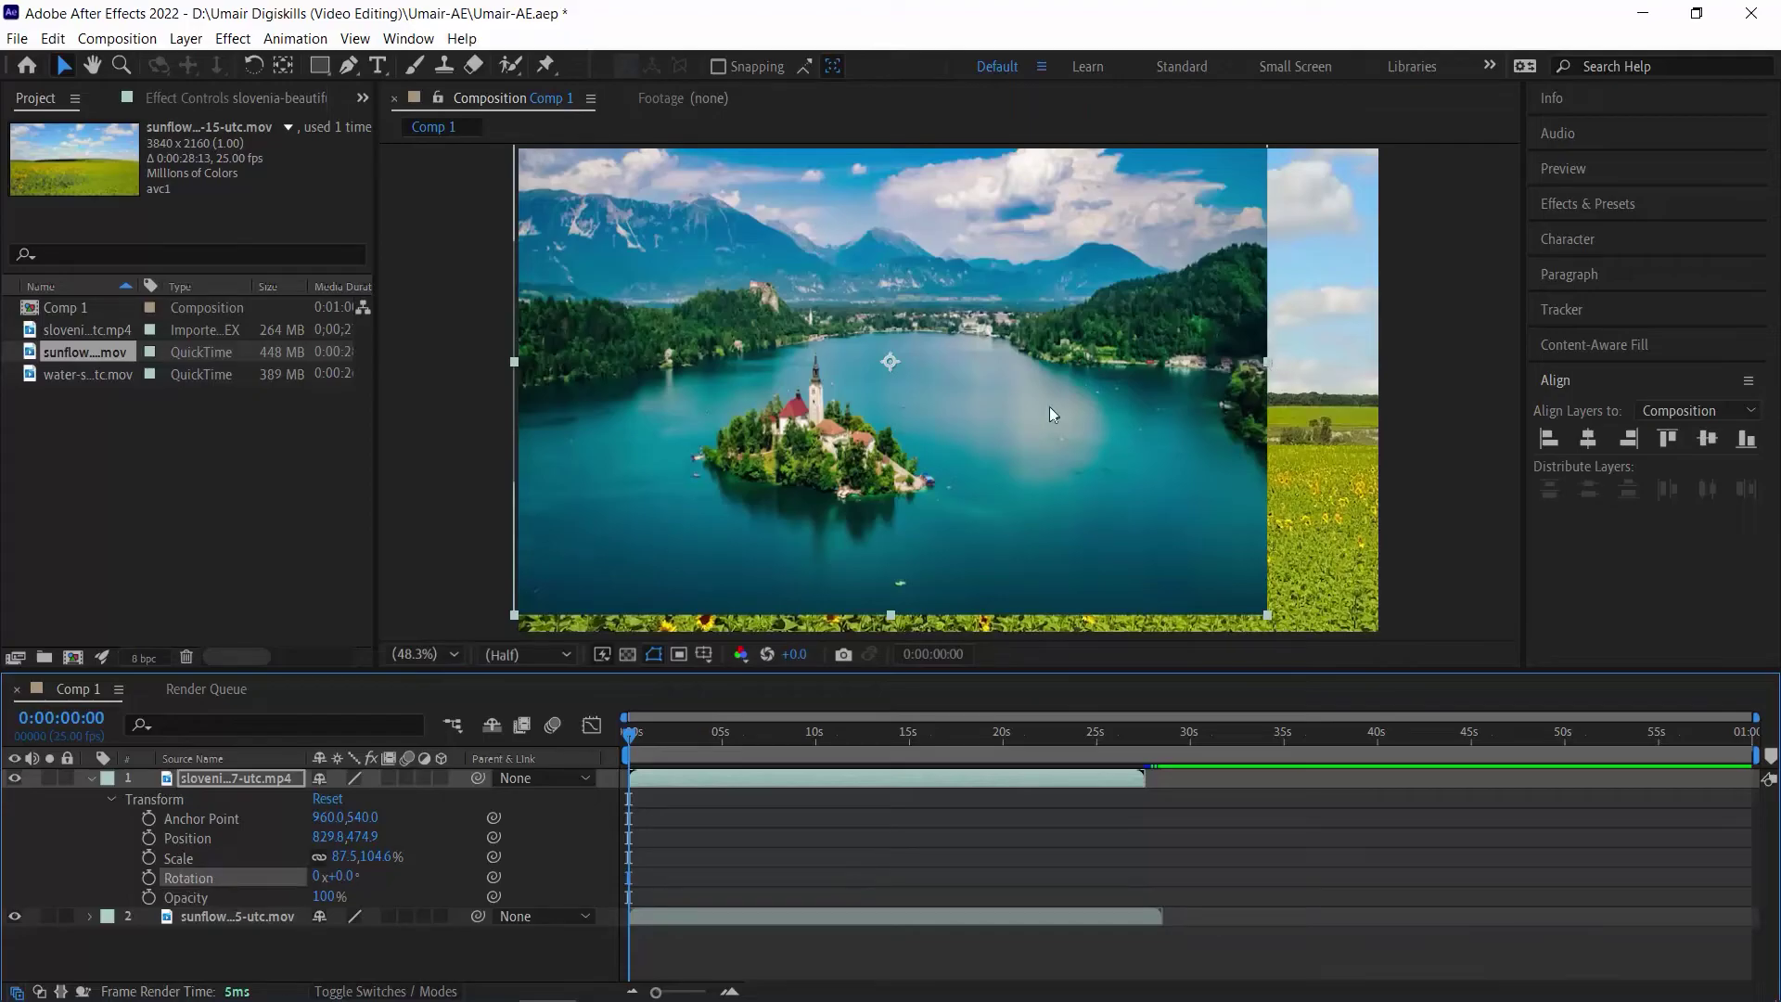
{"action": "left_click", "coordinate": [326, 800]}
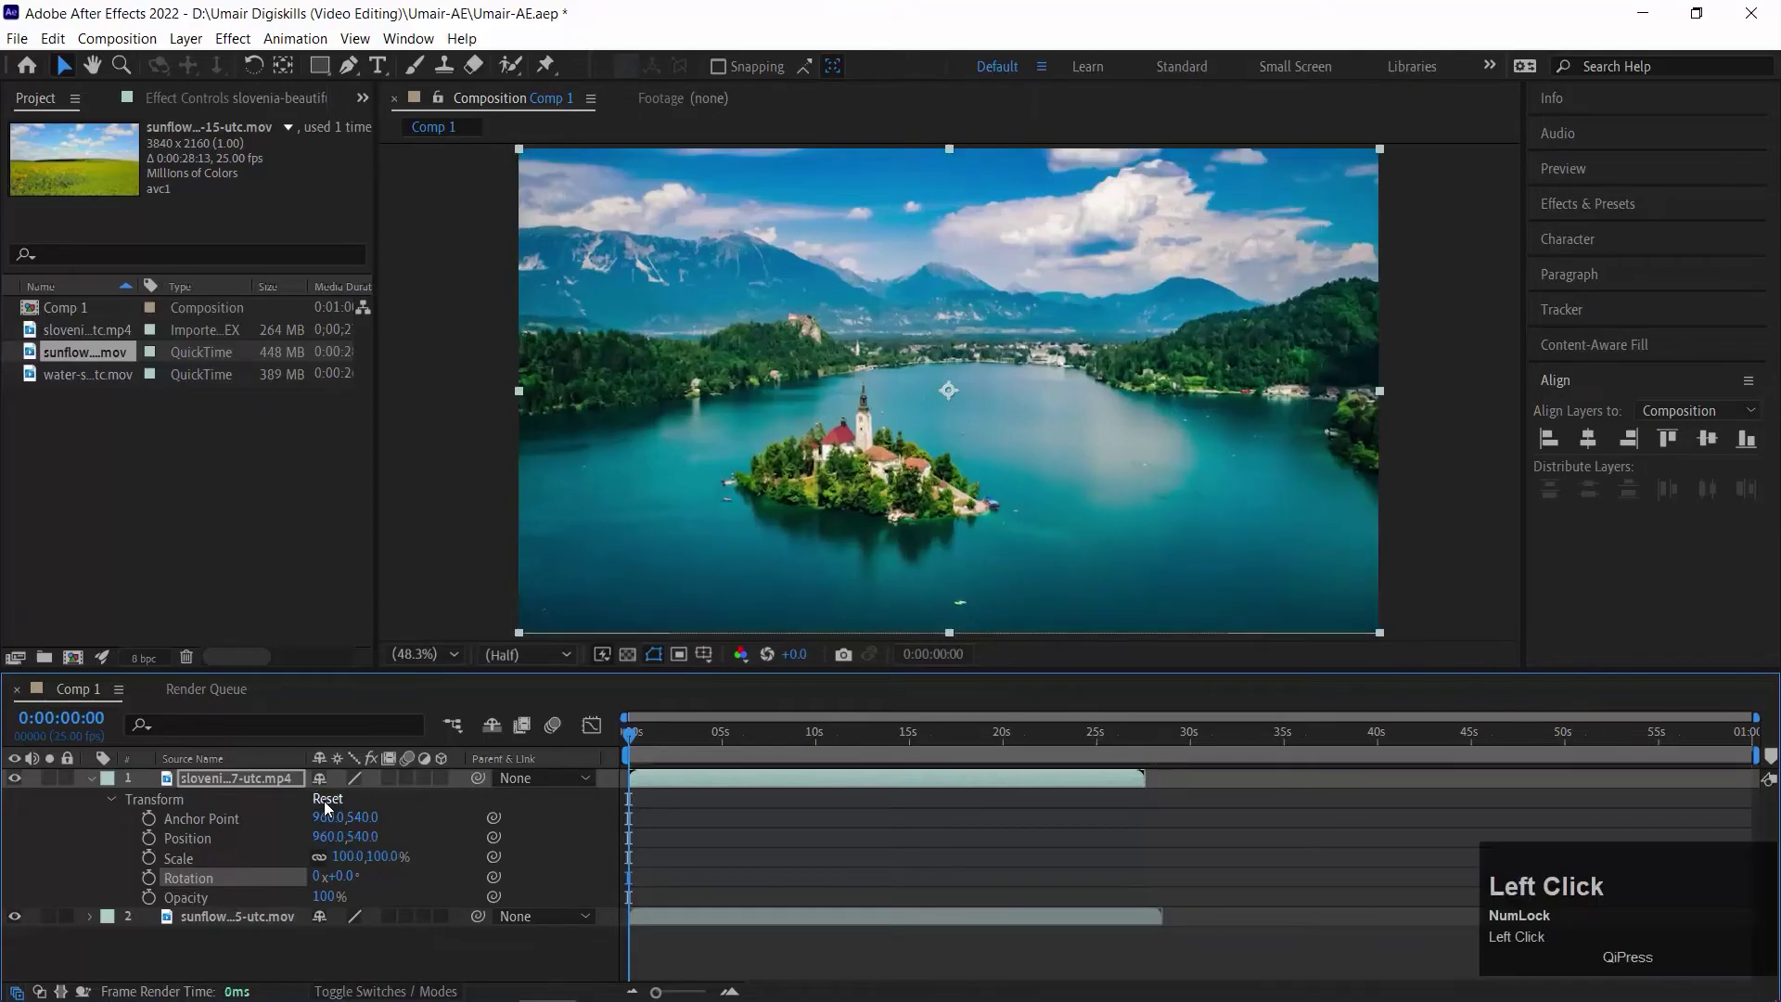
Hide the Slovenia layer, reveal the sunflower layer's transform properties, and select its Position property.
{"action": "left_click", "coordinate": [14, 777]}
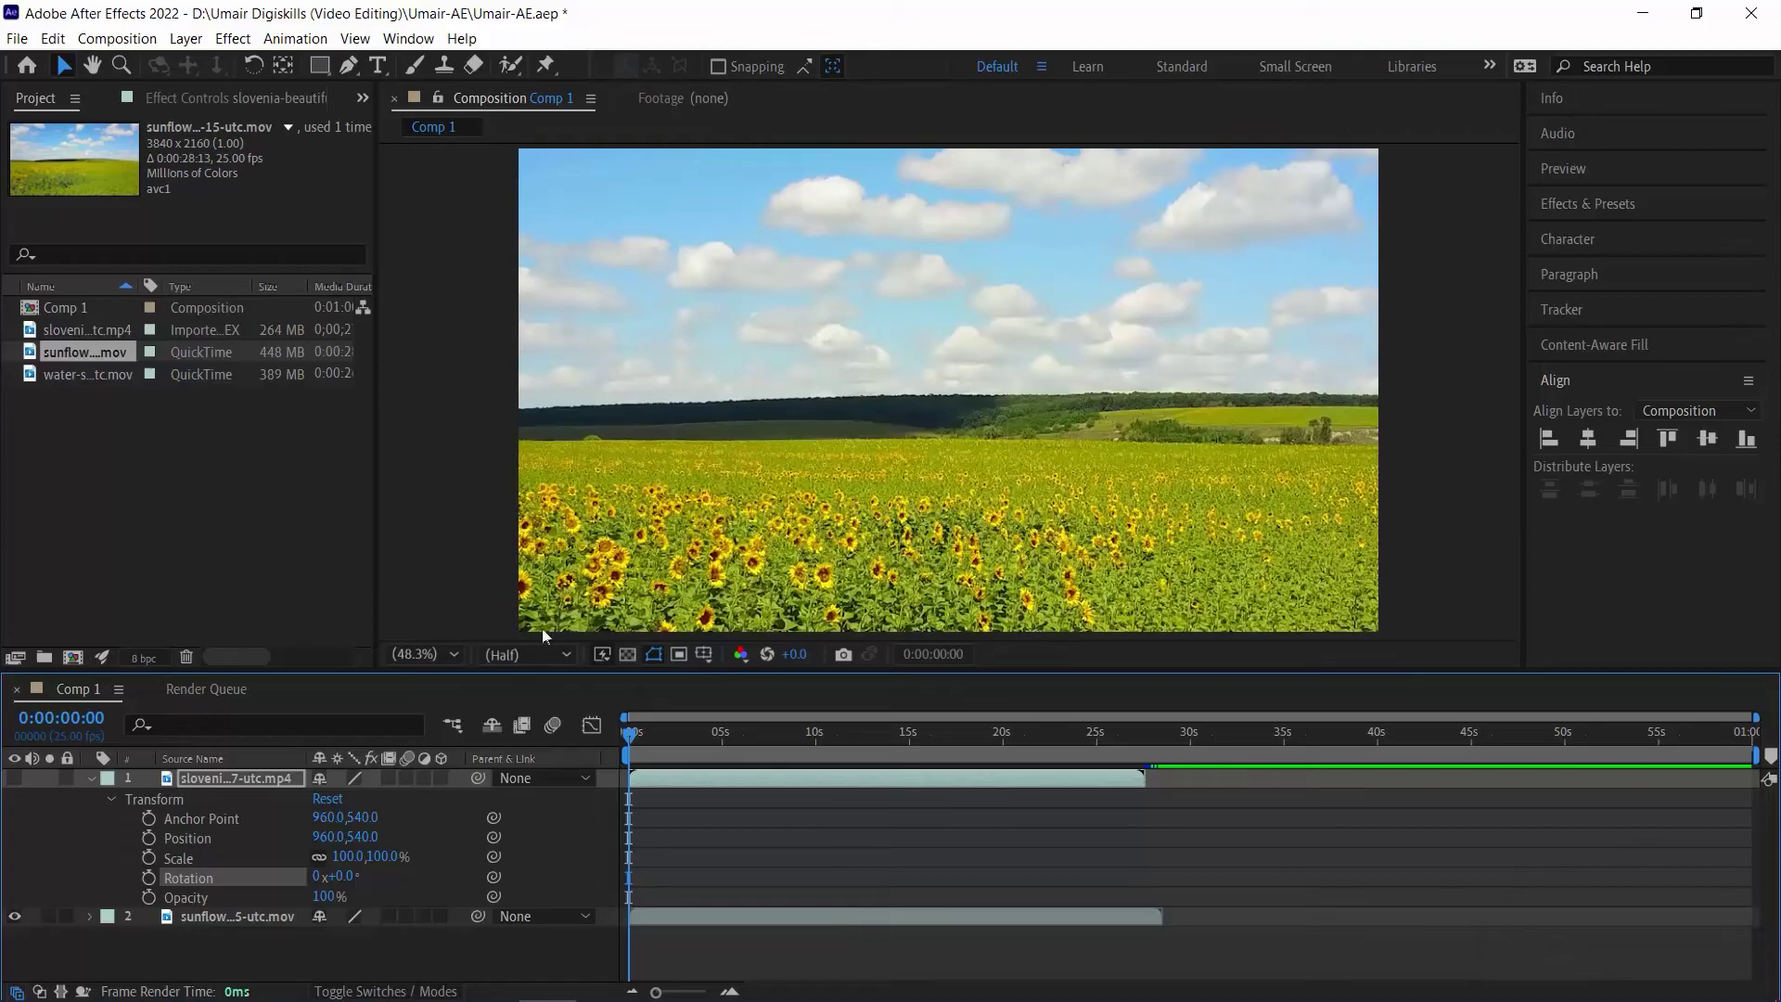
{"action": "left_click", "coordinate": [217, 915]}
{"action": "left_click", "coordinate": [89, 916]}
{"action": "scroll", "coordinate": [125, 954], "scroll_direction": "down", "scroll_amount": 1}
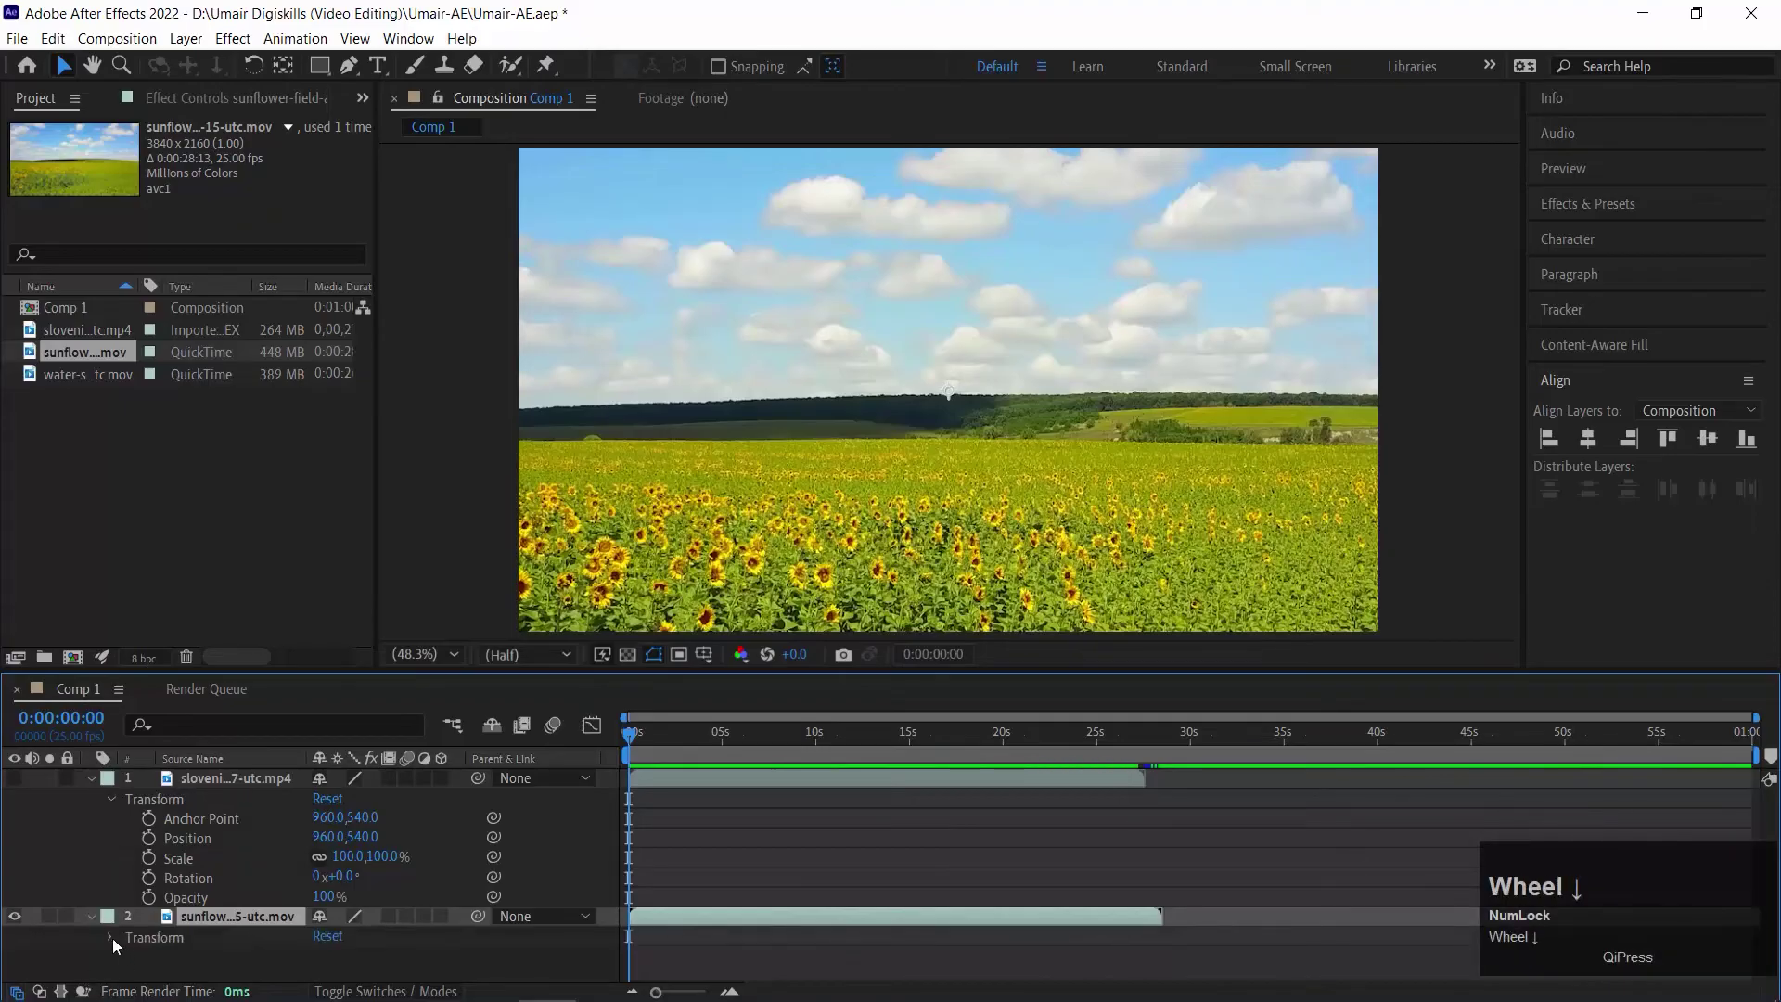
{"action": "left_click", "coordinate": [110, 938]}
{"action": "scroll", "coordinate": [88, 846], "scroll_direction": "down", "scroll_amount": 1}
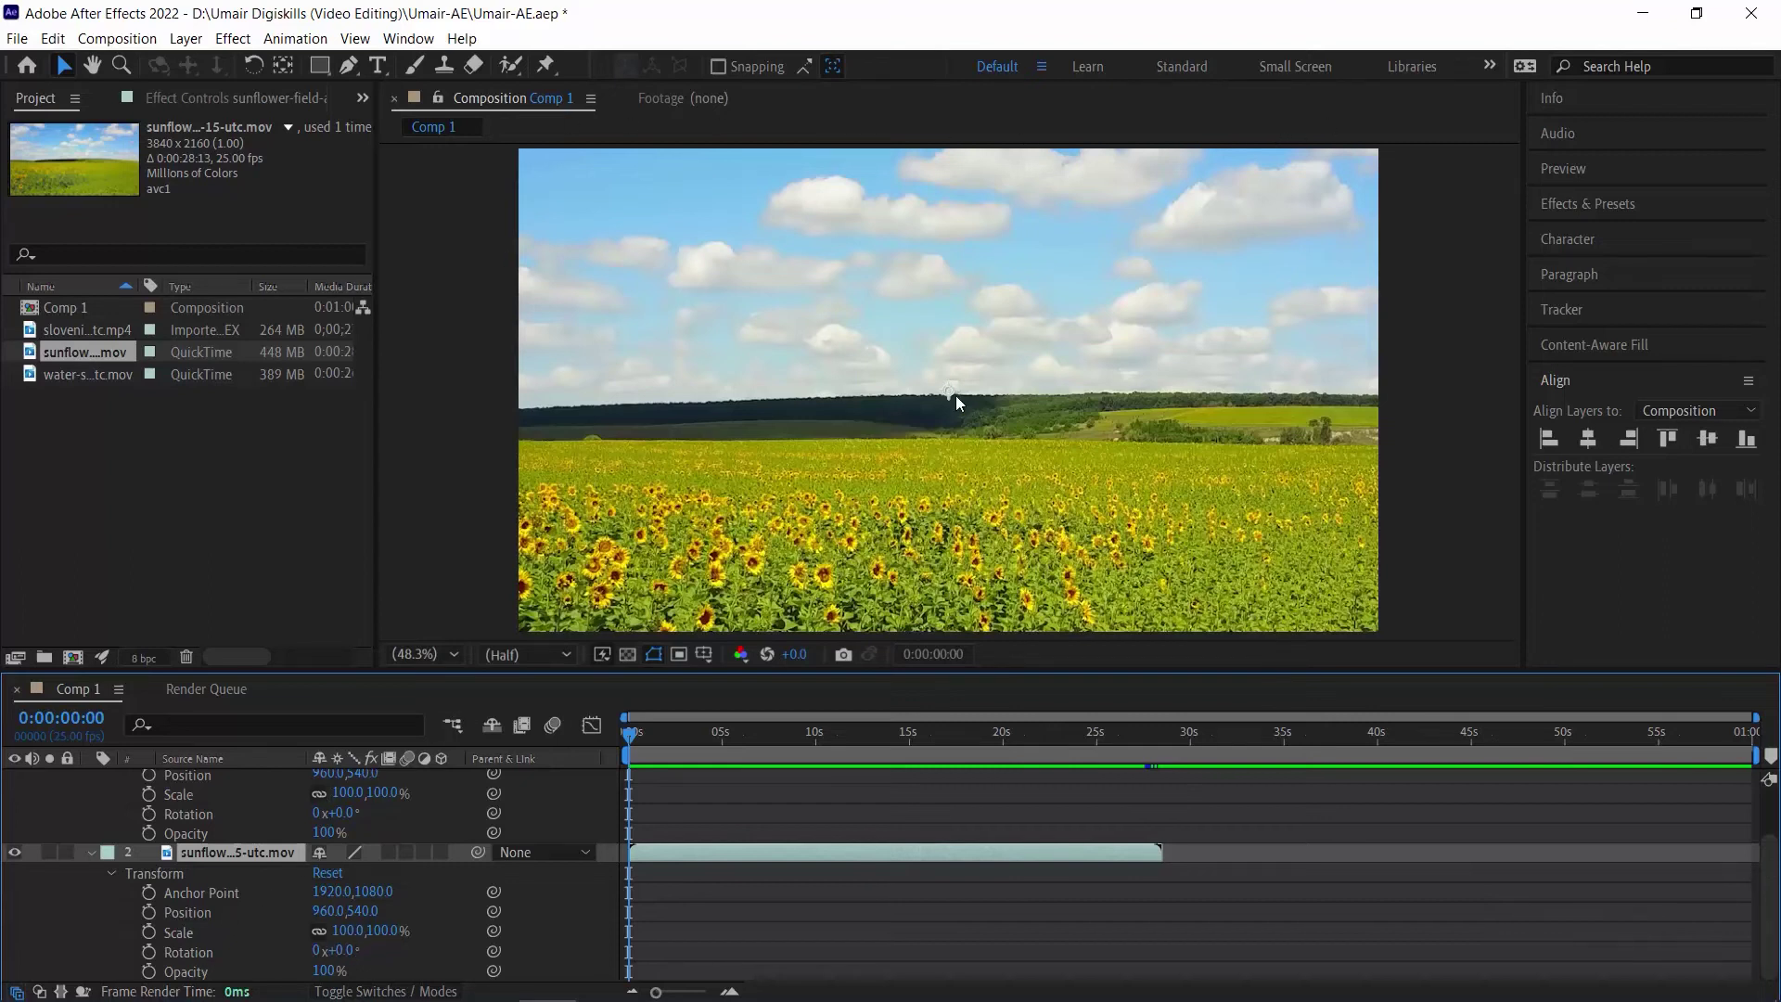
{"action": "left_click", "coordinate": [205, 916]}
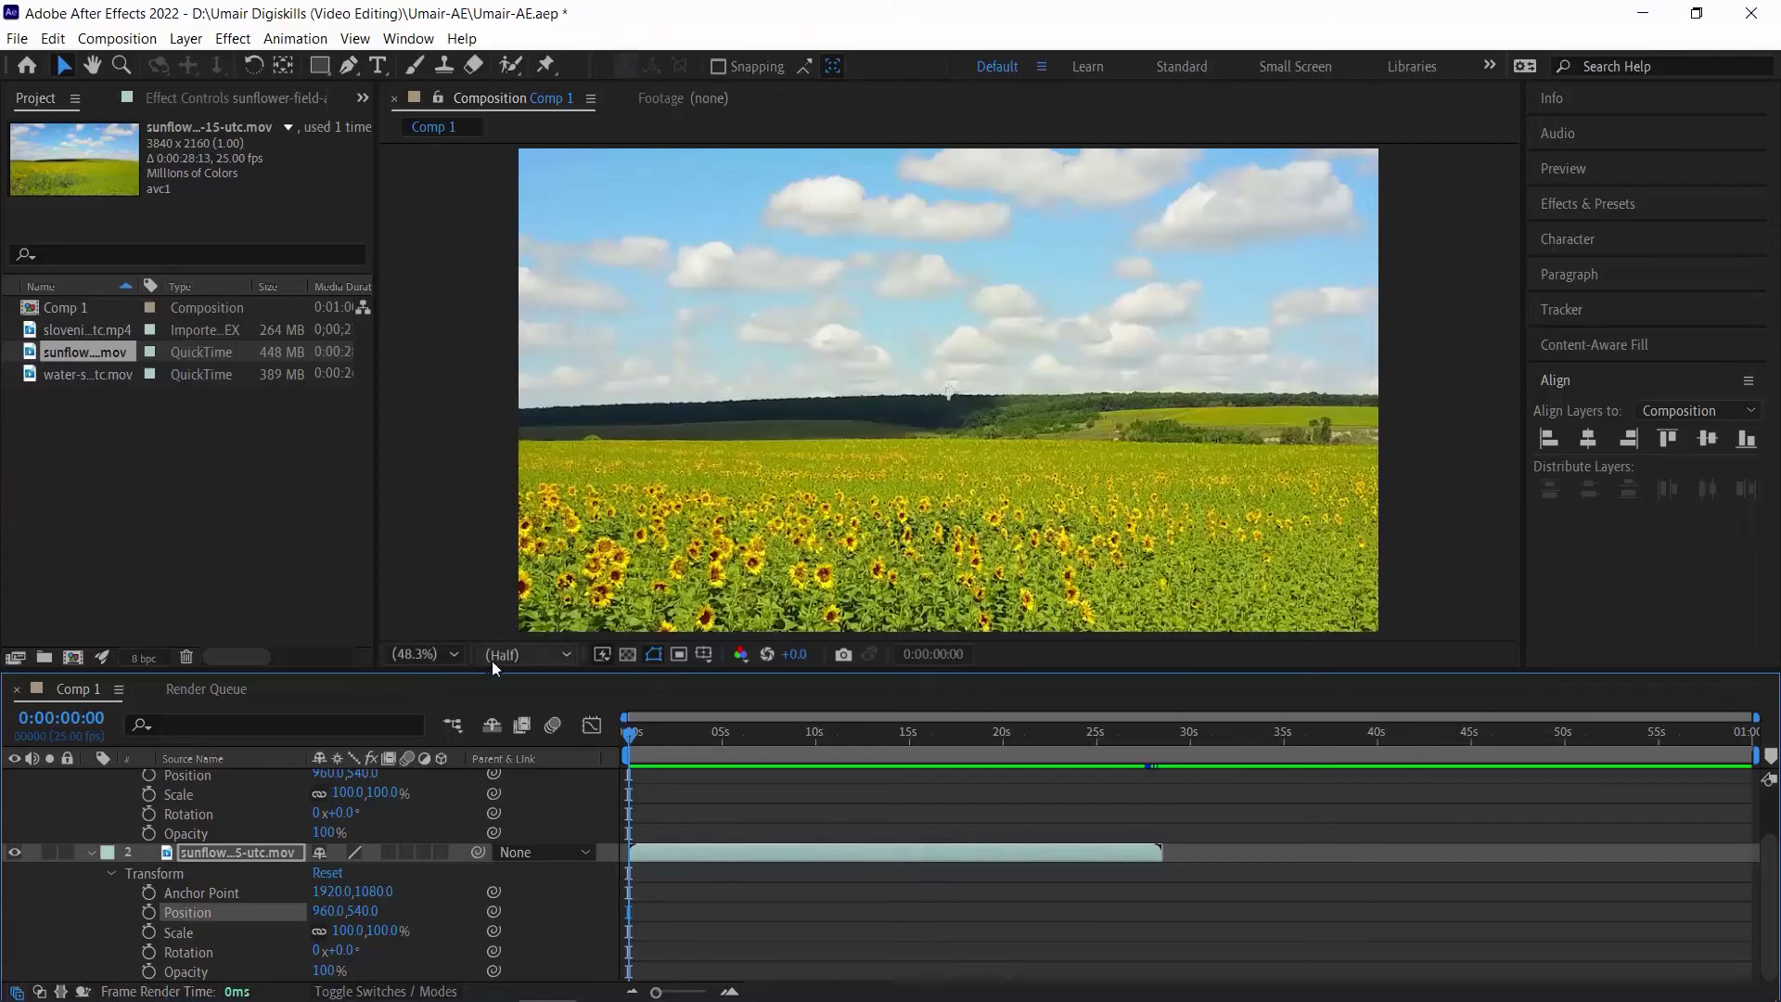
Reset the sunflower layer's transform properties and scale the layer down to 50% so it fits the composition frame.
{"action": "left_click", "coordinate": [418, 653]}
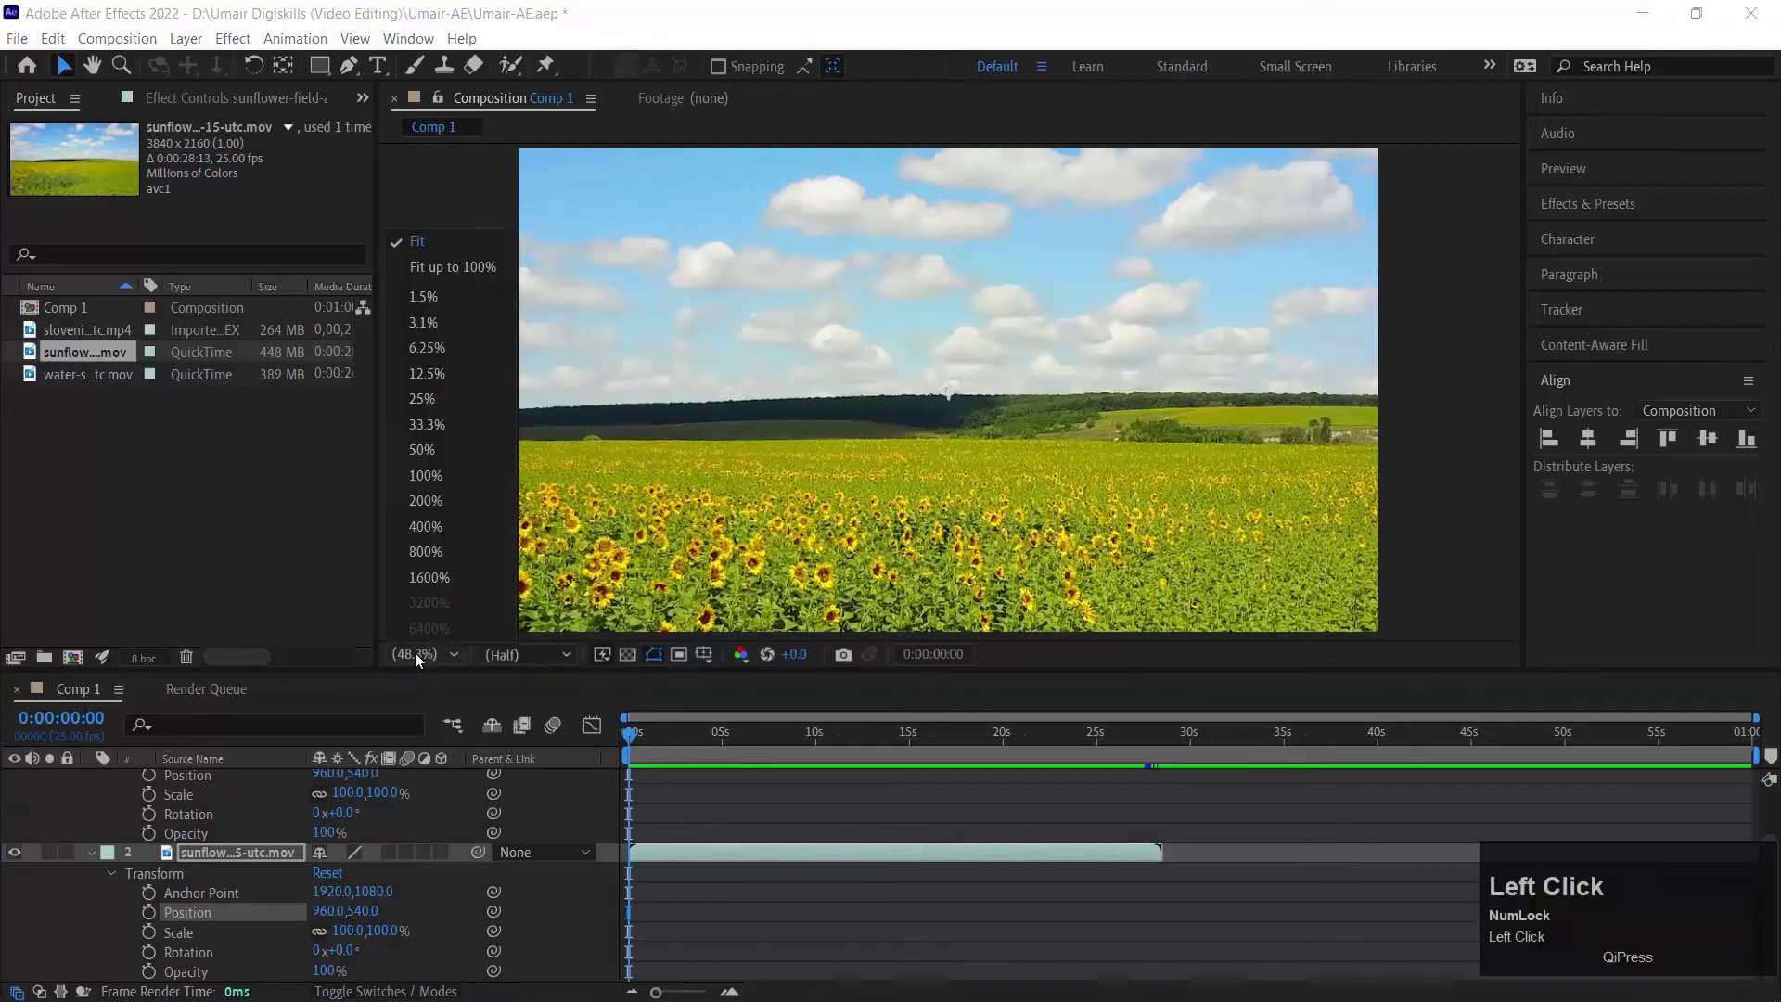
{"action": "left_click", "coordinate": [438, 397]}
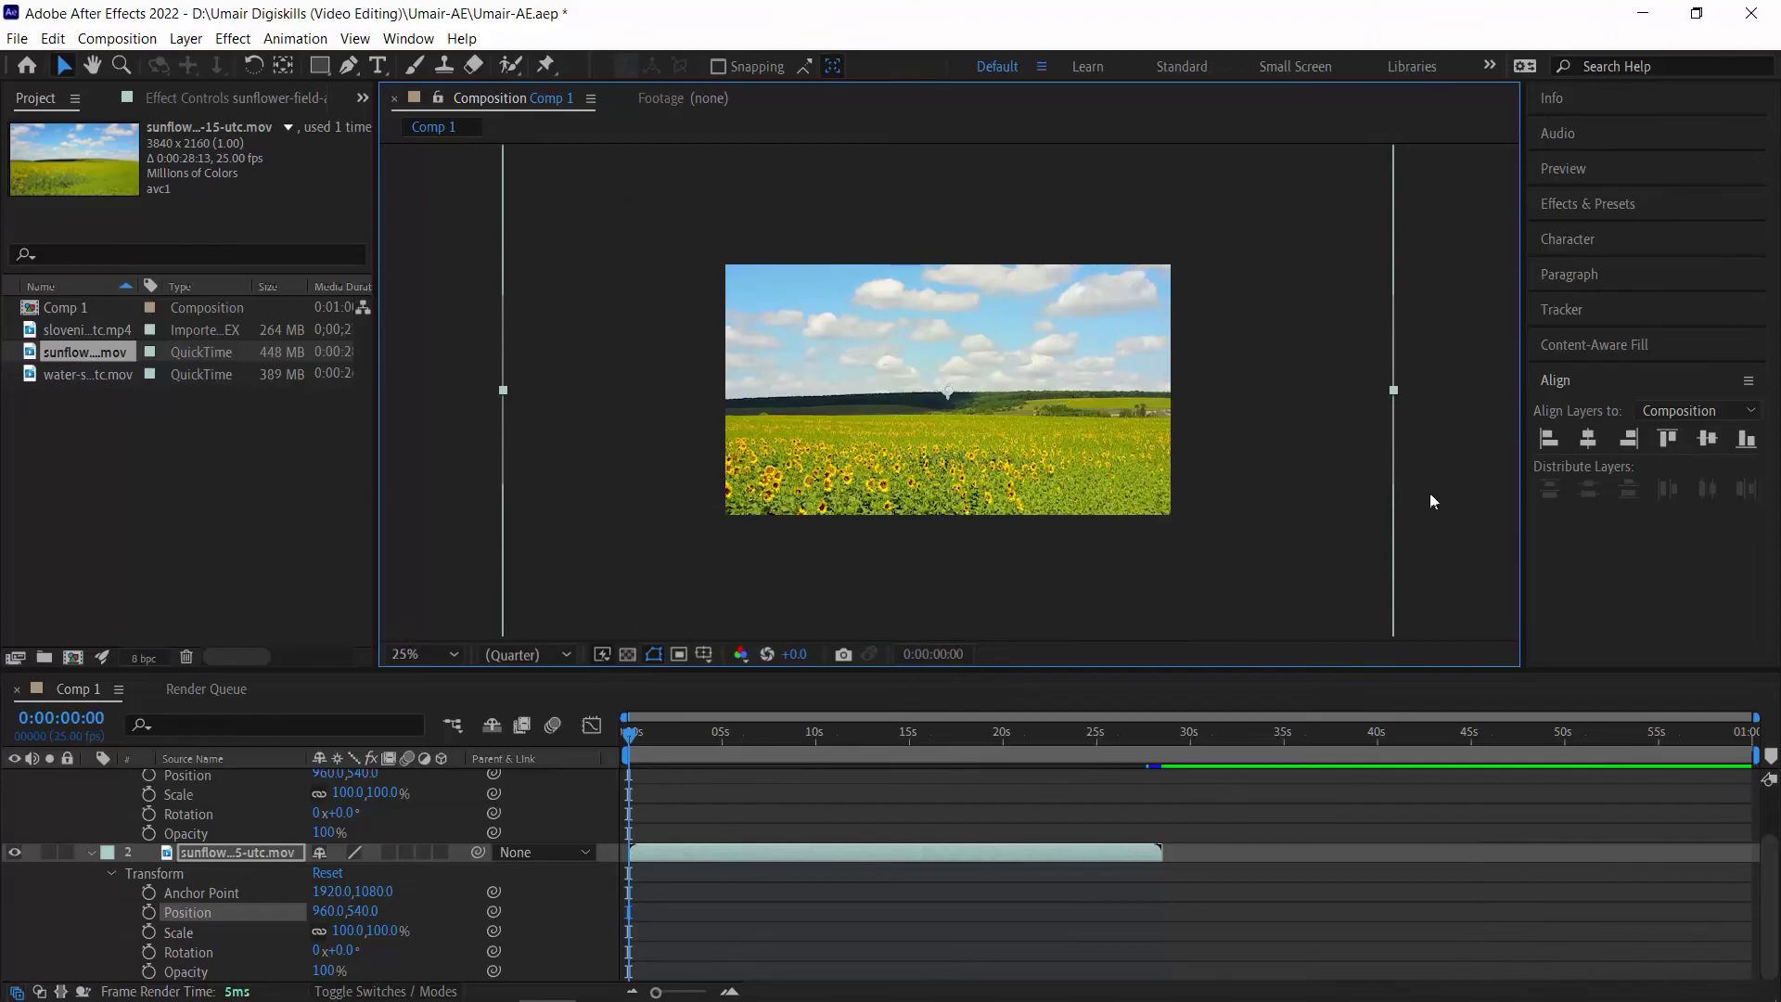
{"action": "left_click_drag", "start_coordinate": [813, 415], "coordinate": [746, 408]}
{"action": "left_click", "coordinate": [327, 873]}
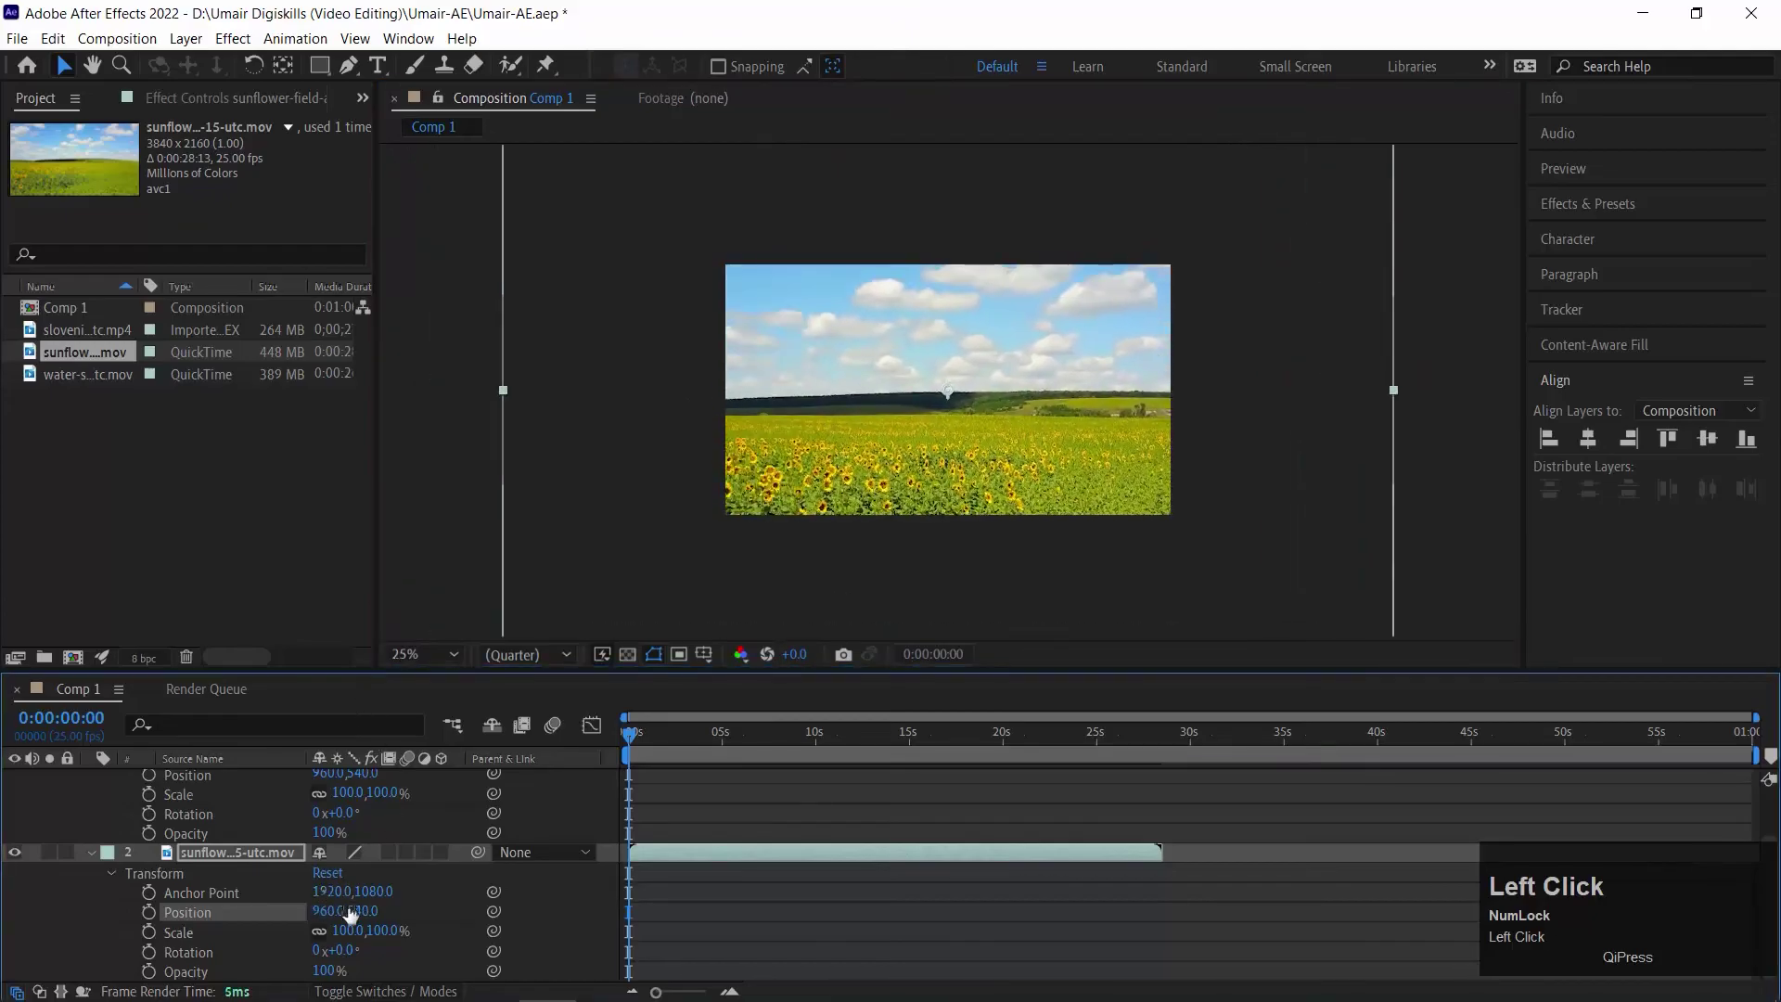
{"action": "left_click_drag", "start_coordinate": [355, 930], "coordinate": [288, 933]}
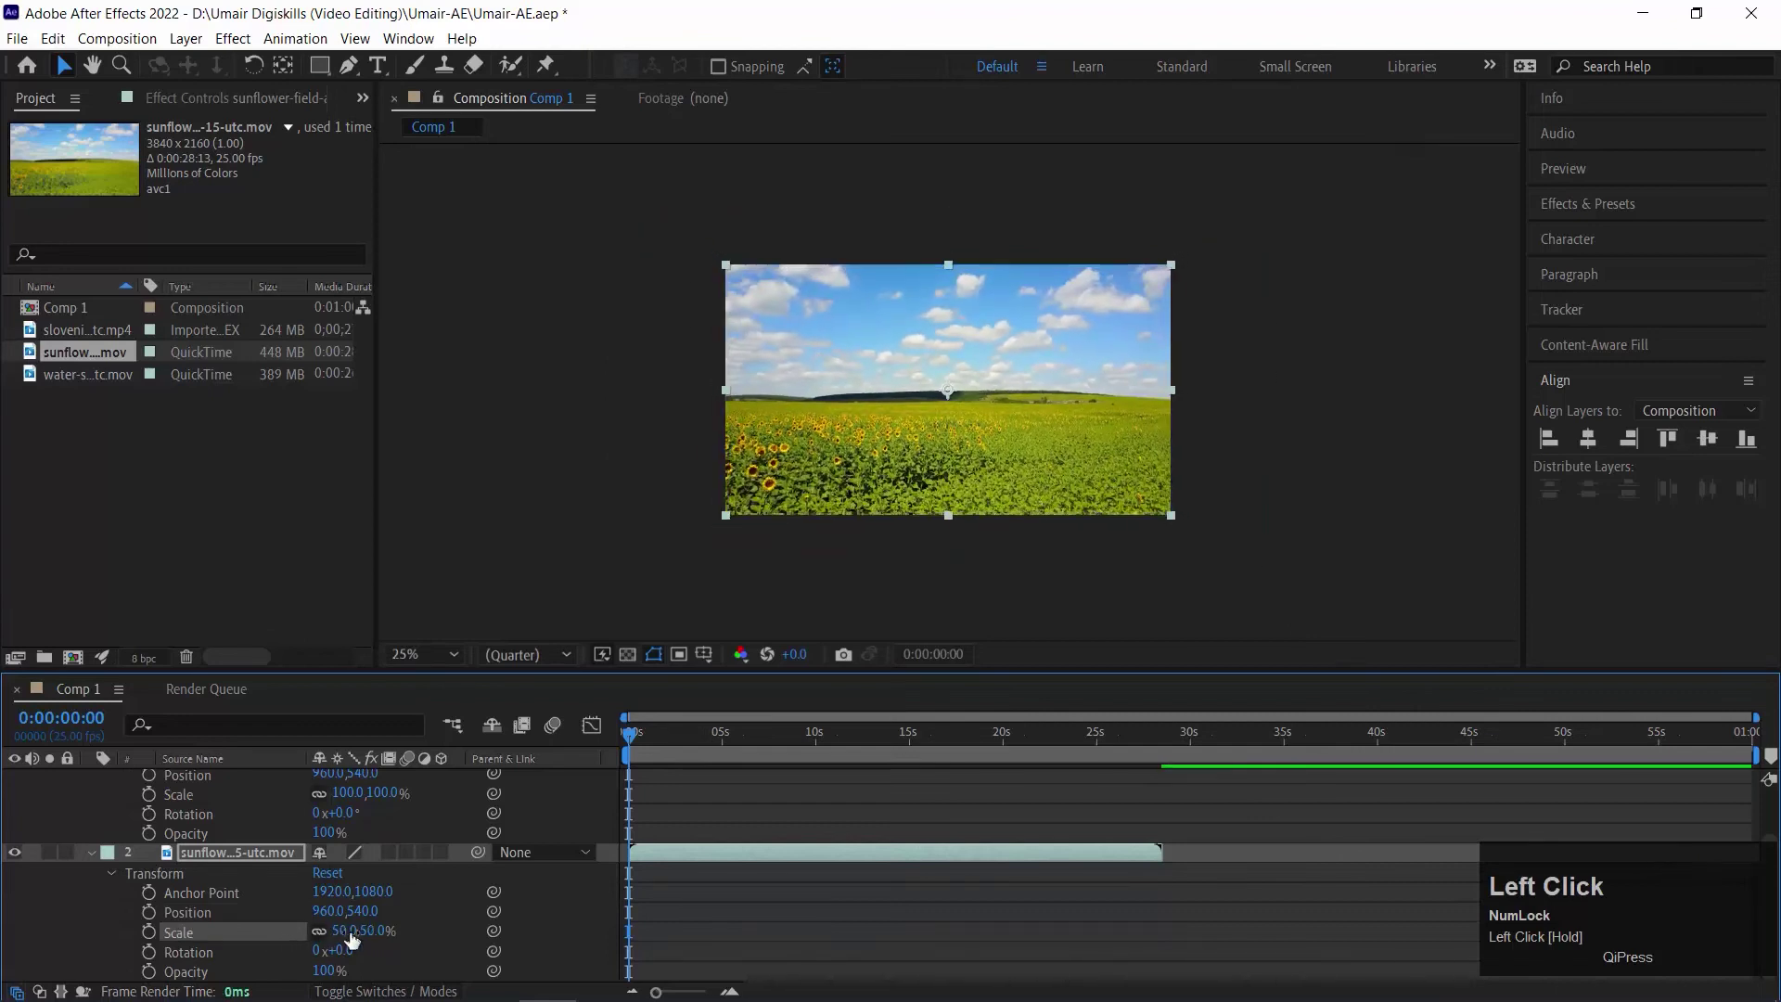
{"action": "left_click", "coordinate": [346, 933]}
{"action": "left_click", "coordinate": [749, 917]}
{"action": "left_click", "coordinate": [438, 656]}
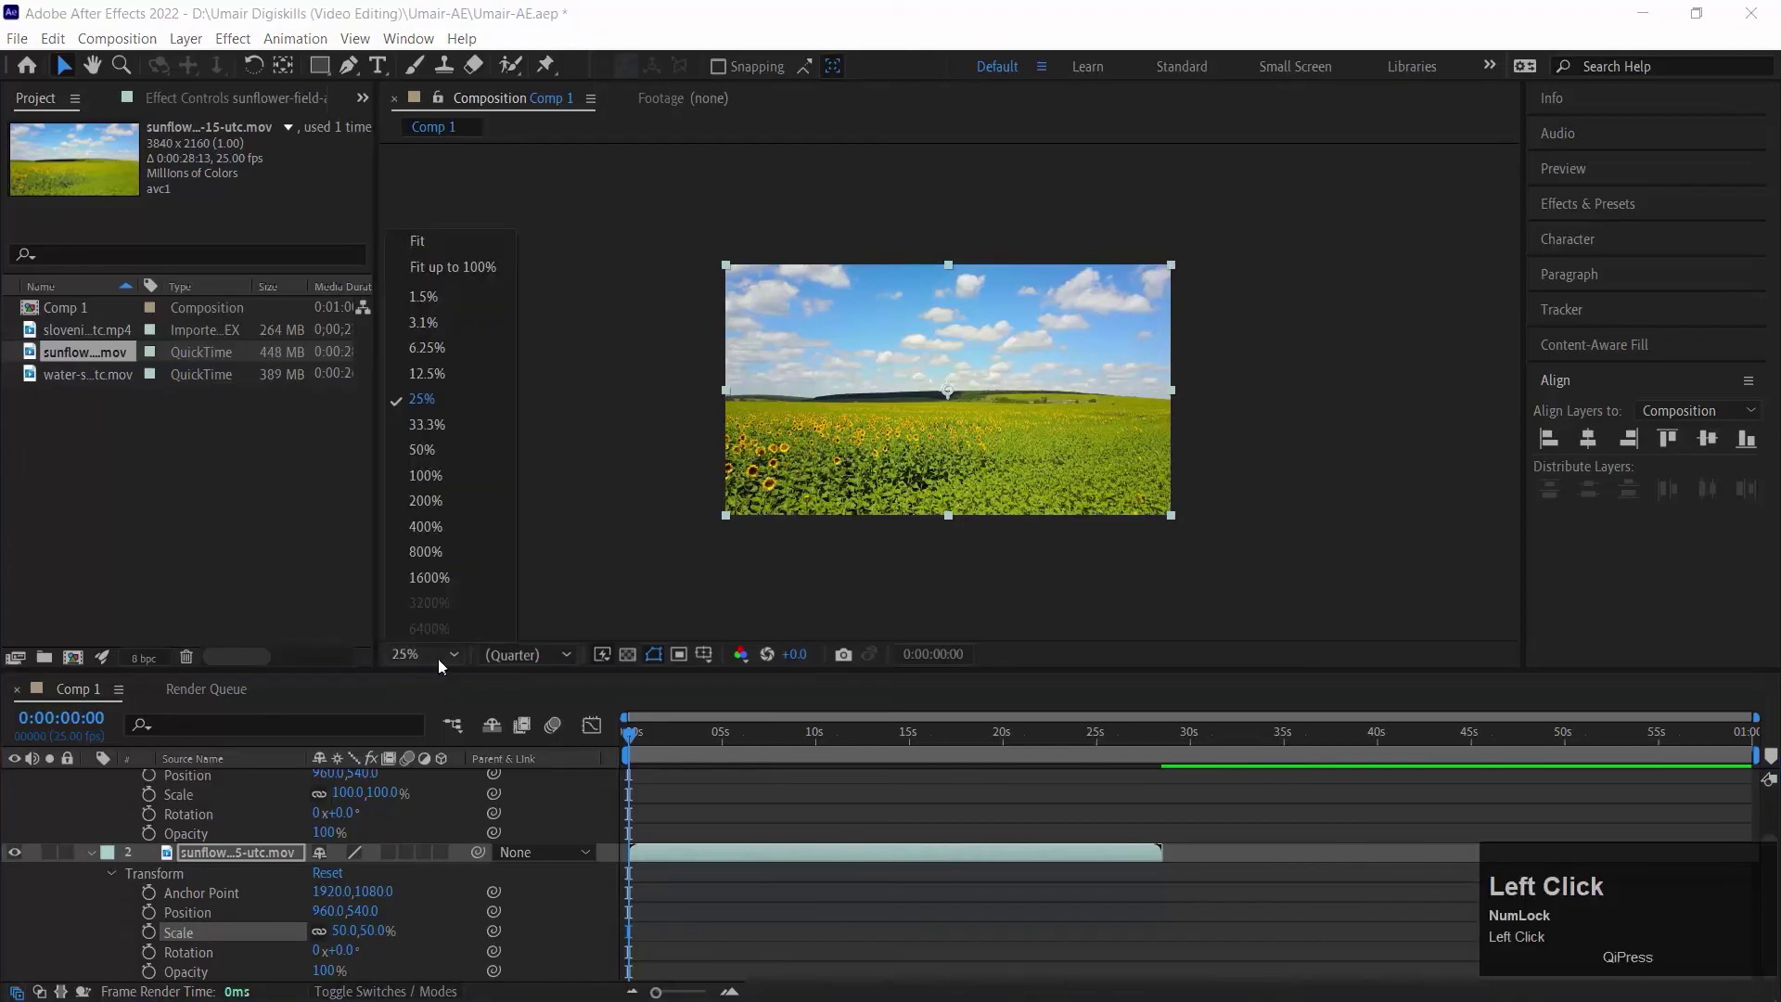
{"action": "left_click", "coordinate": [432, 245]}
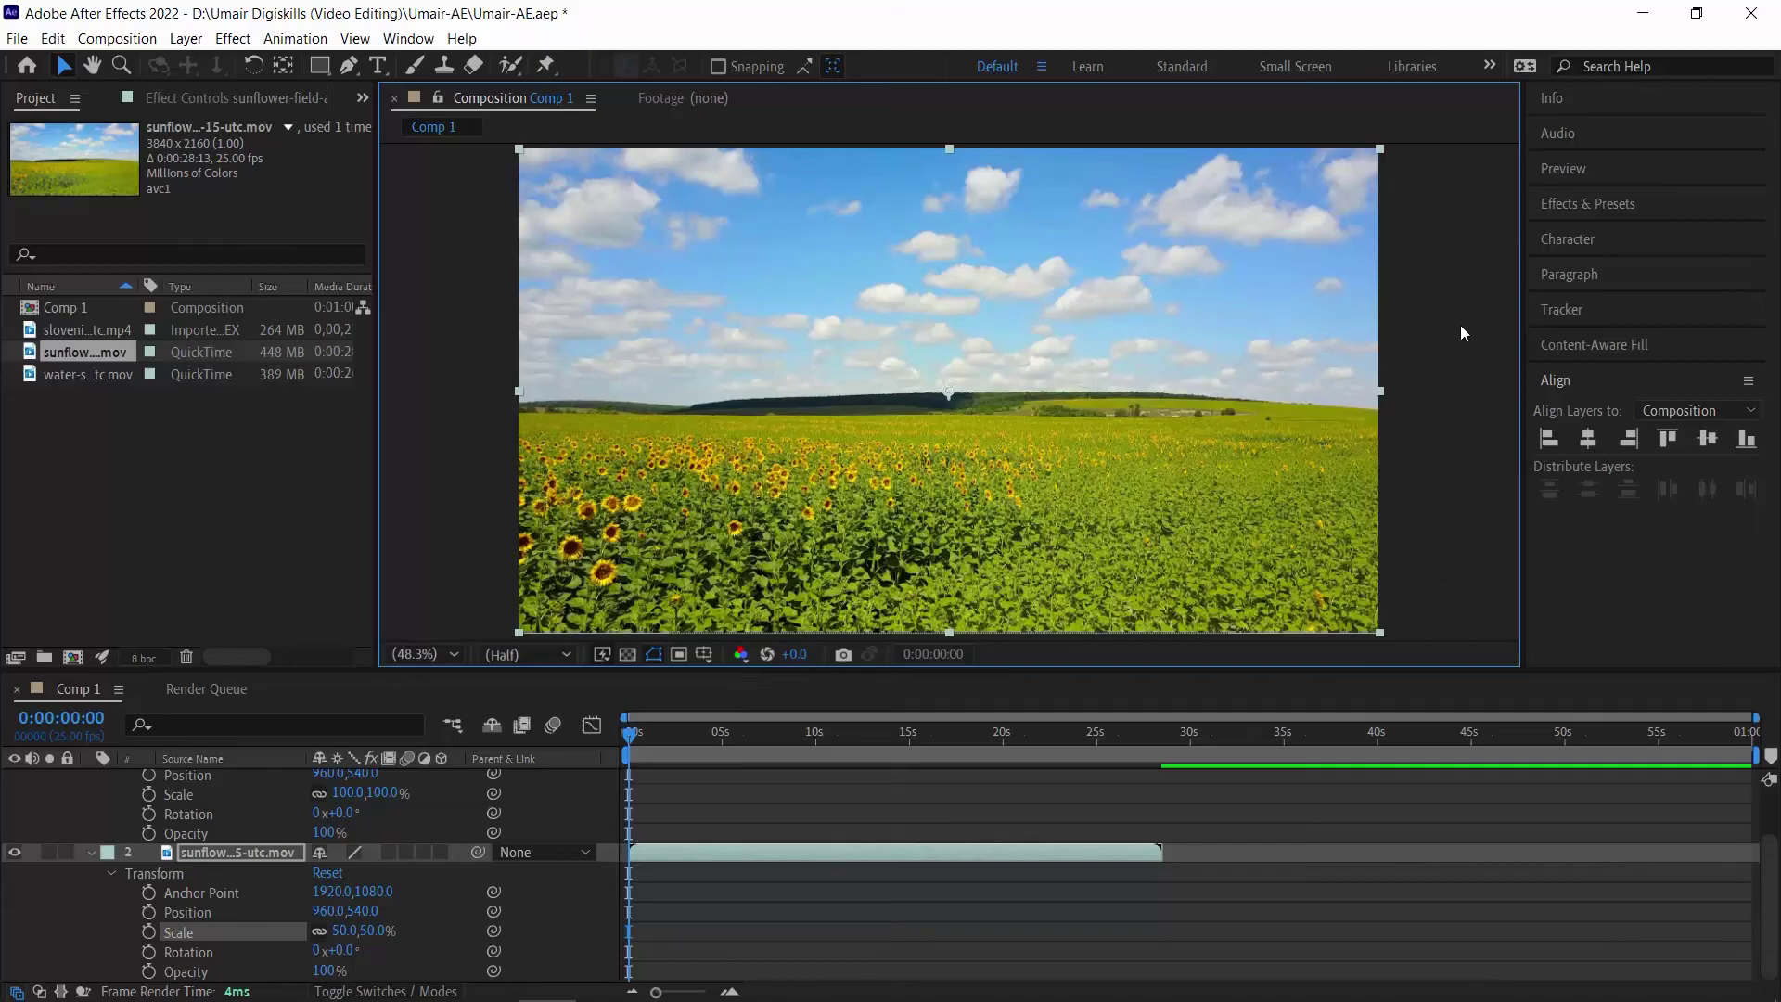
Try shifting the sunflower layer's anchor point and rotating the layer to 65°, undoing each change.
{"action": "left_click_drag", "start_coordinate": [332, 894], "coordinate": [179, 915]}
{"action": "key", "text": "ctrl+z"}
{"action": "key", "text": "ctrl+z"}
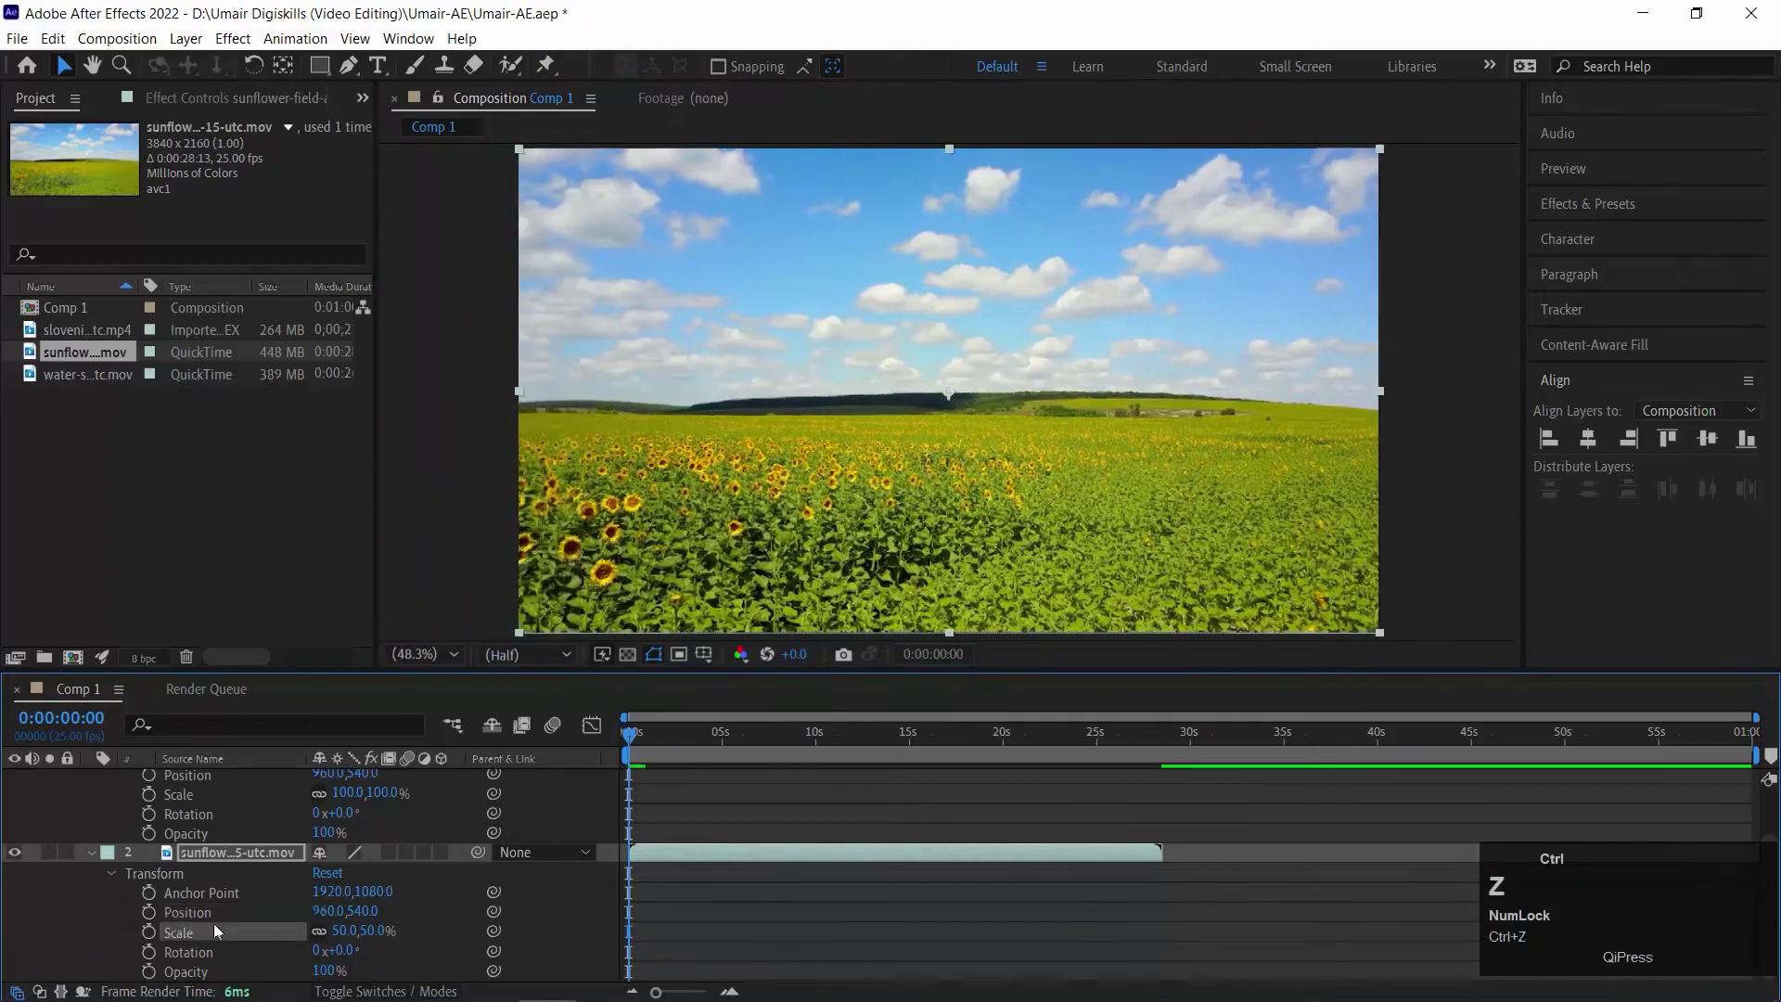
{"action": "left_click_drag", "start_coordinate": [336, 958], "coordinate": [408, 944]}
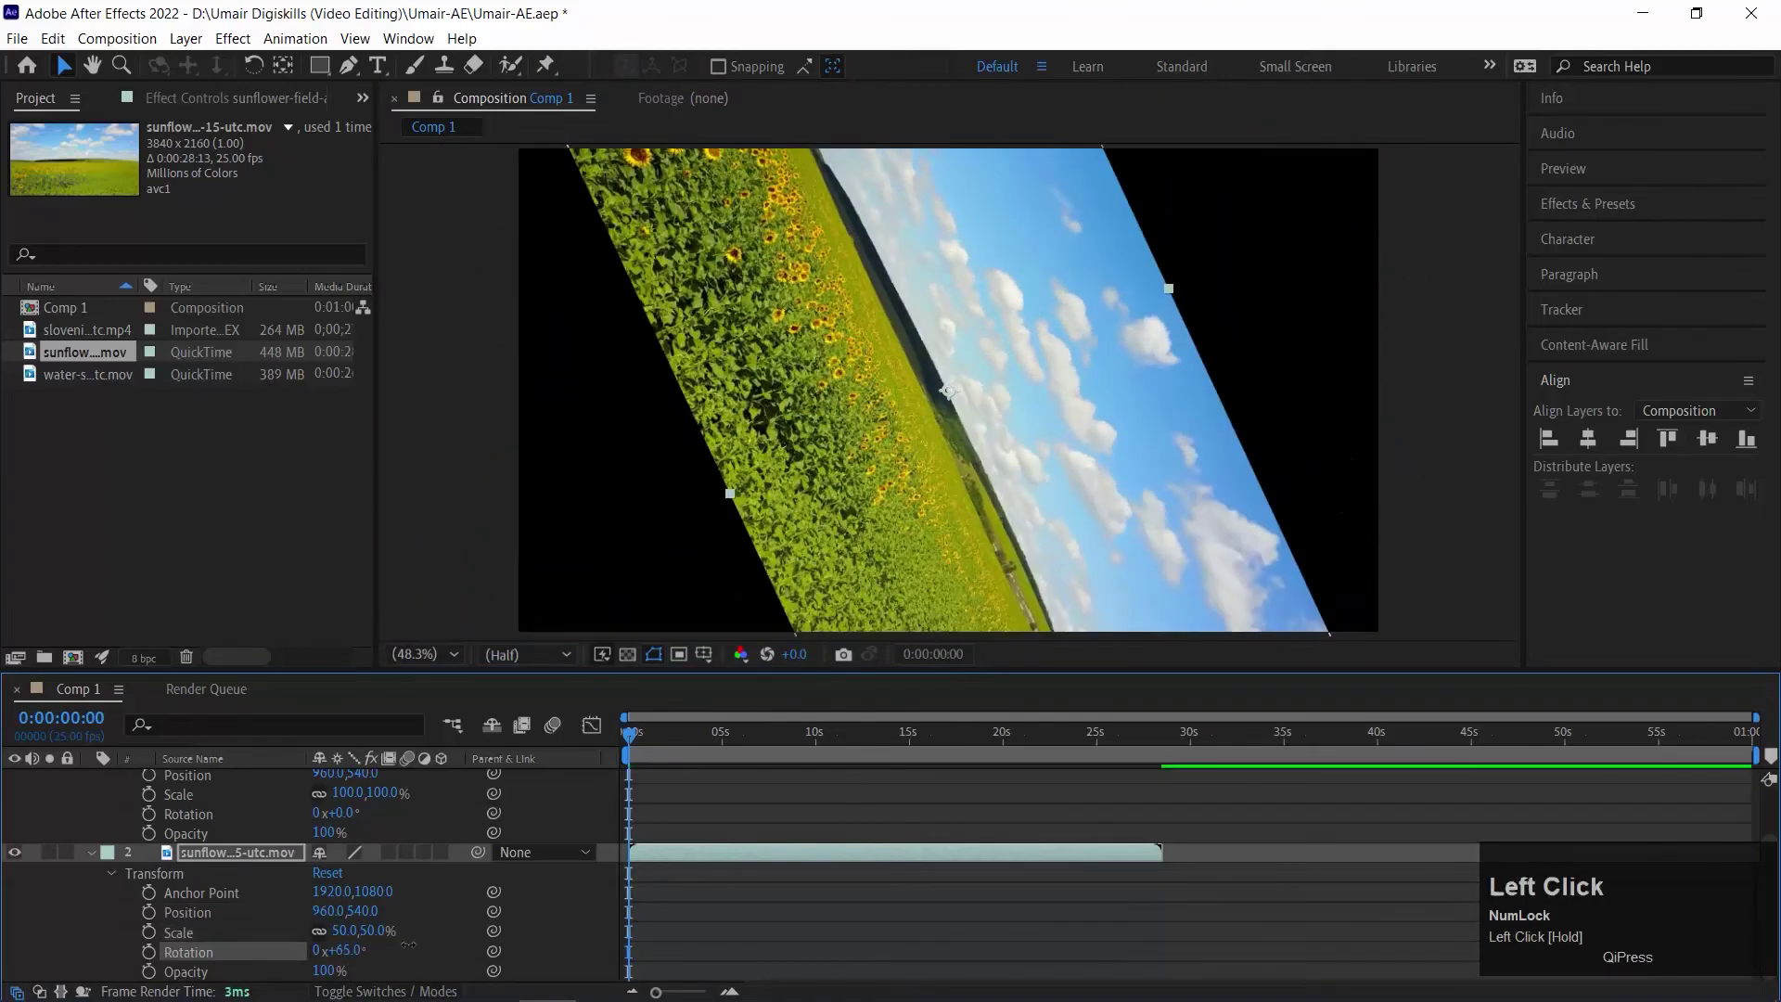
{"action": "key", "text": "ctrl+z"}
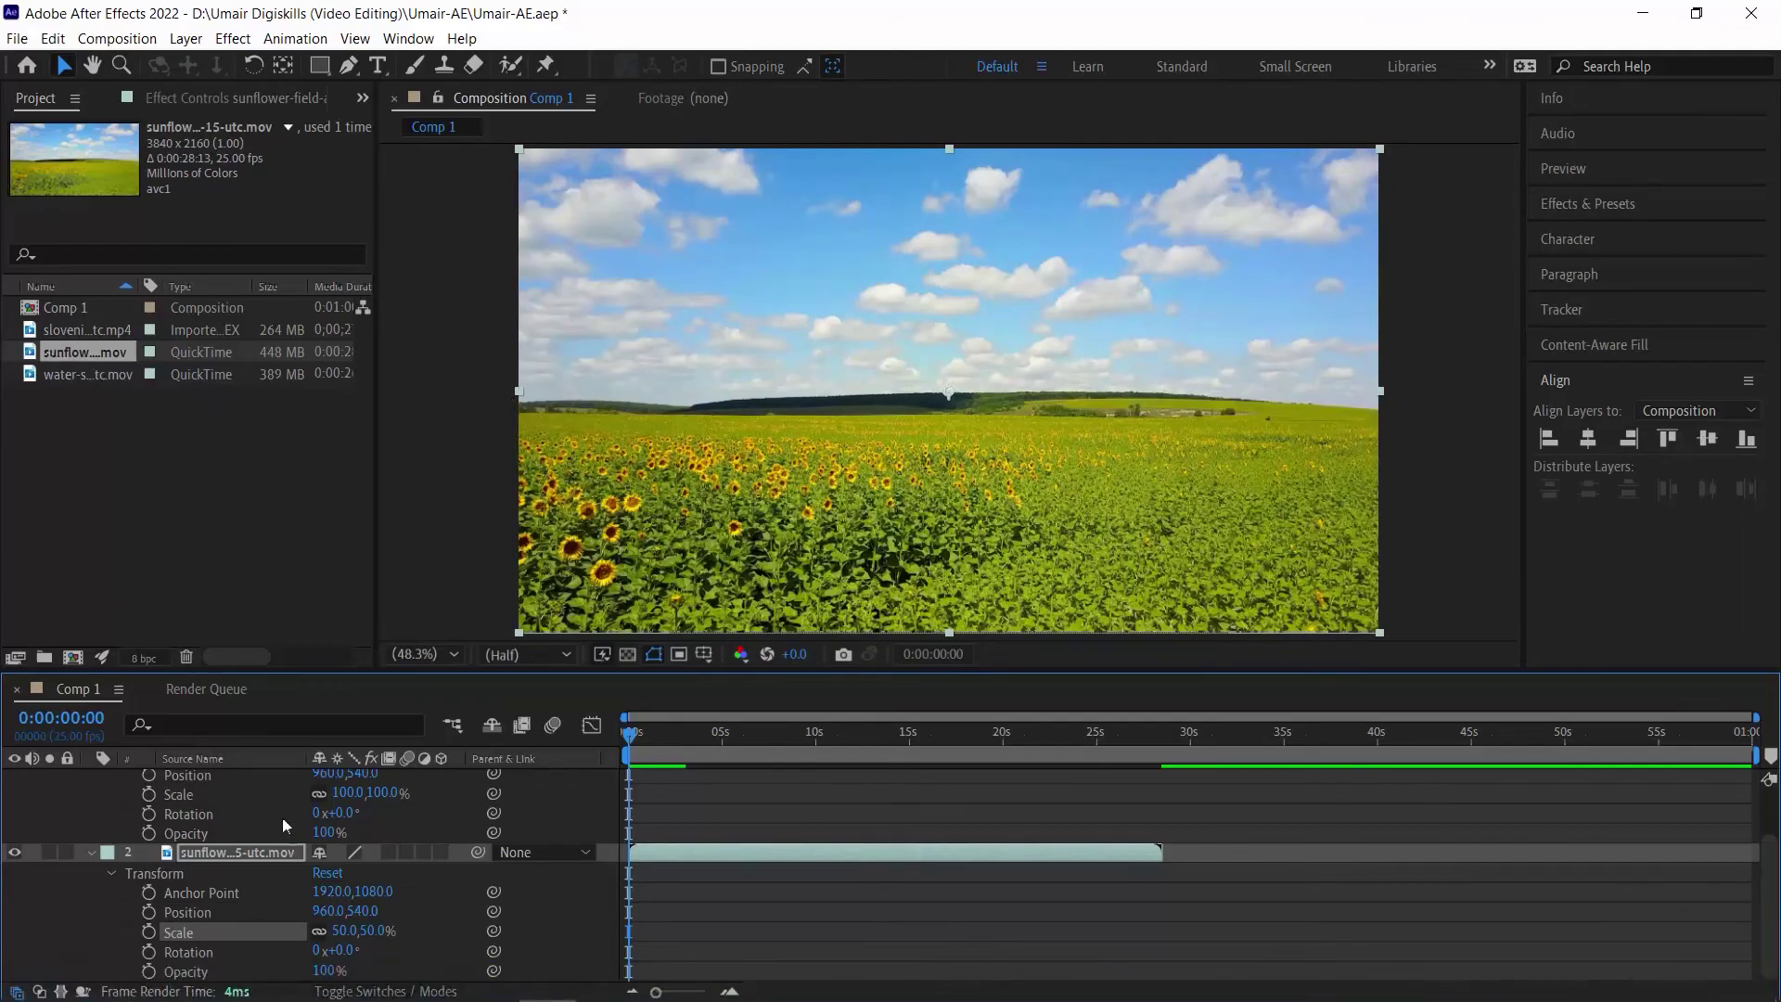
Set the sunflower layer's horizontal anchor point to 1659 and its scale to 59%.
{"action": "left_click_drag", "start_coordinate": [332, 893], "coordinate": [347, 926]}
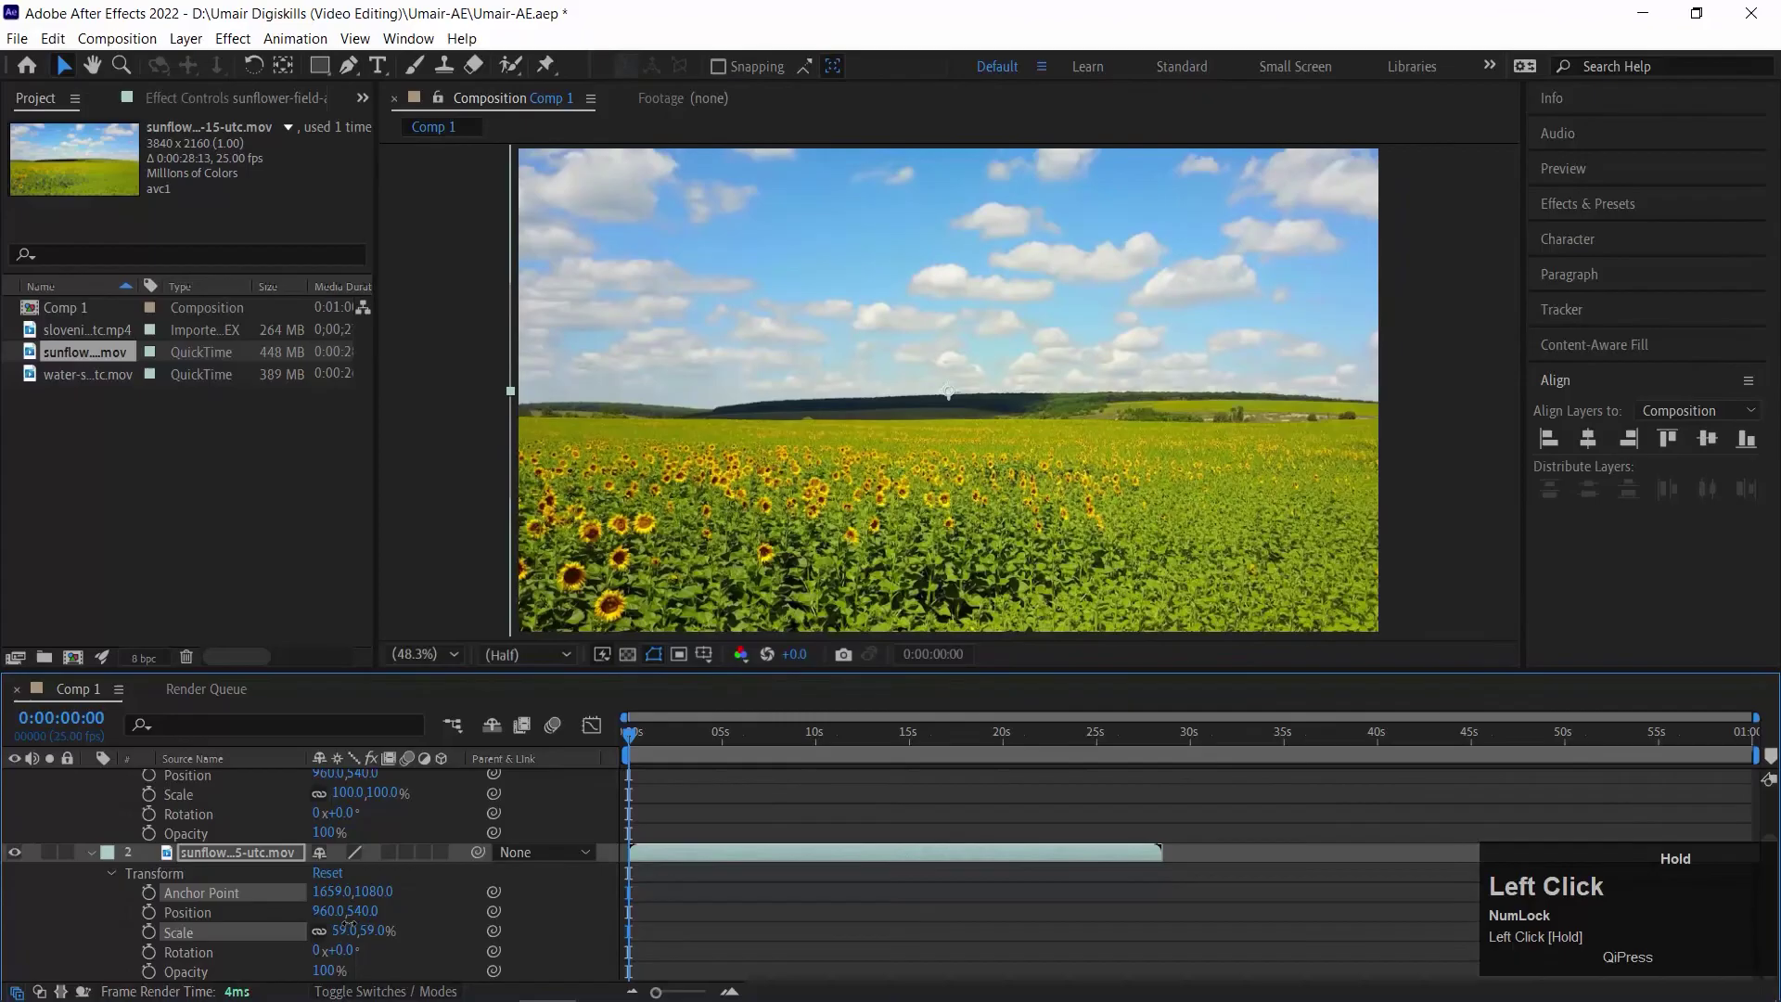
{"action": "left_click", "coordinate": [291, 939]}
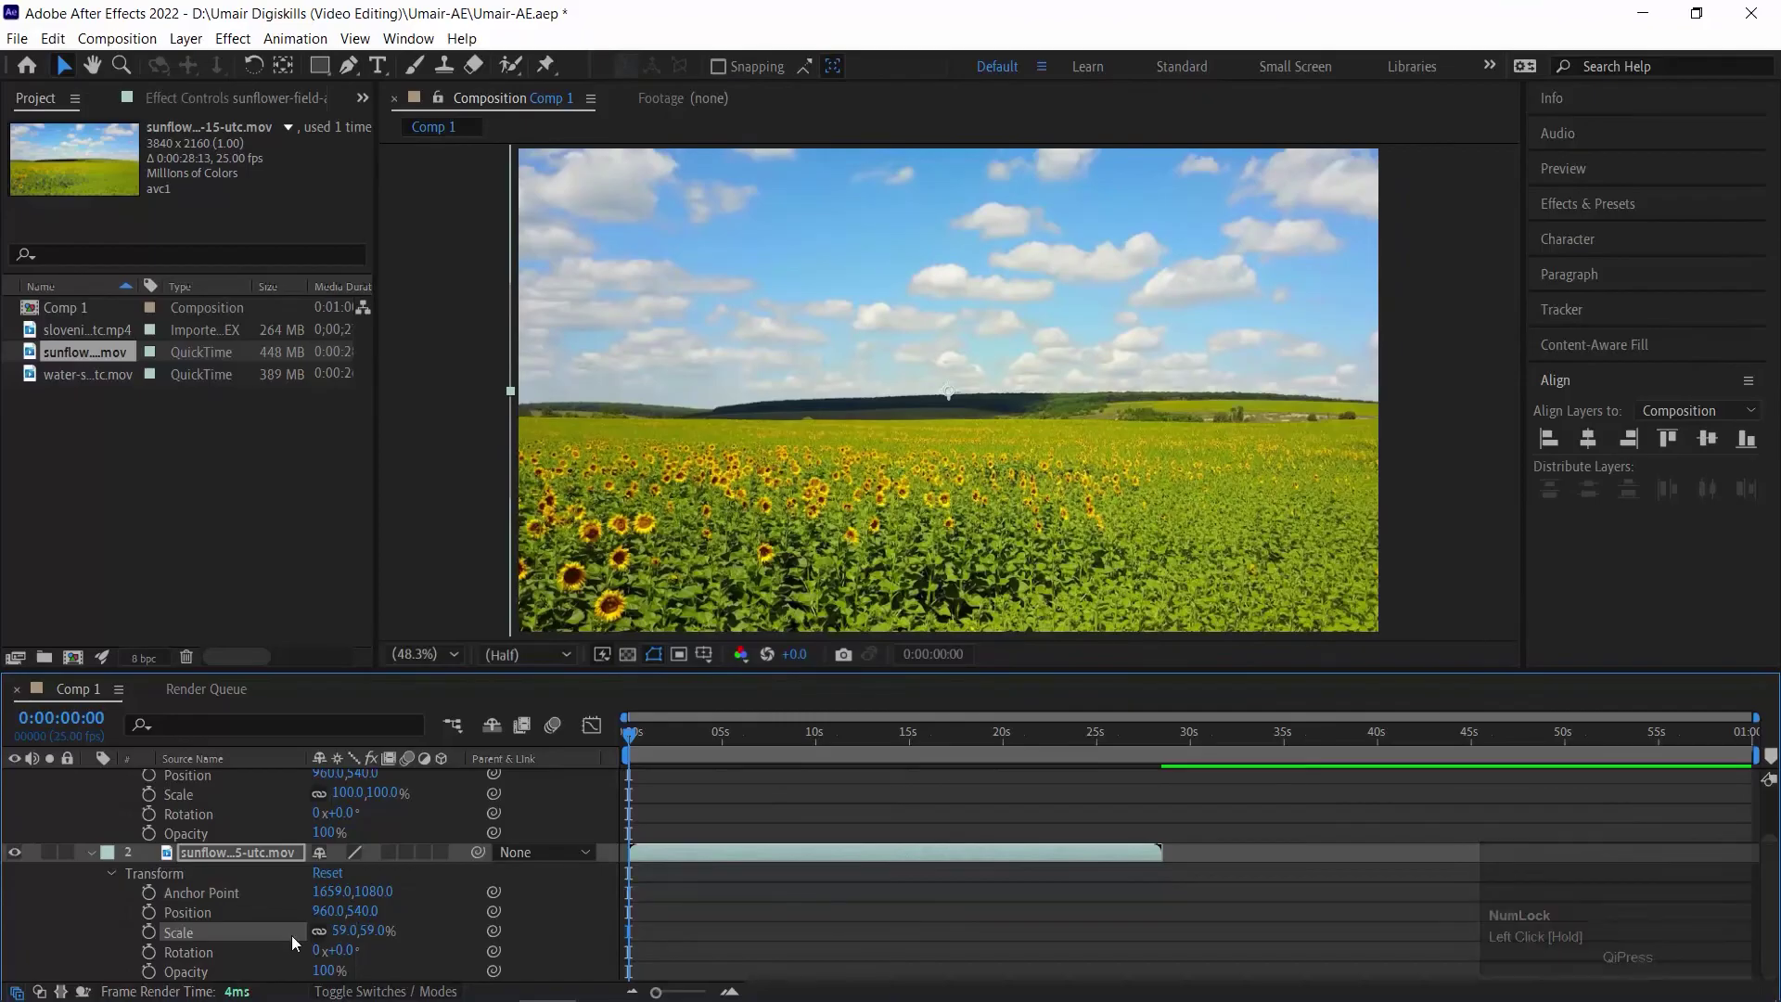
Select the Slovenia layer in the Comp 1 timeline.
{"action": "scroll", "coordinate": [193, 815], "scroll_direction": "up", "scroll_amount": 2}
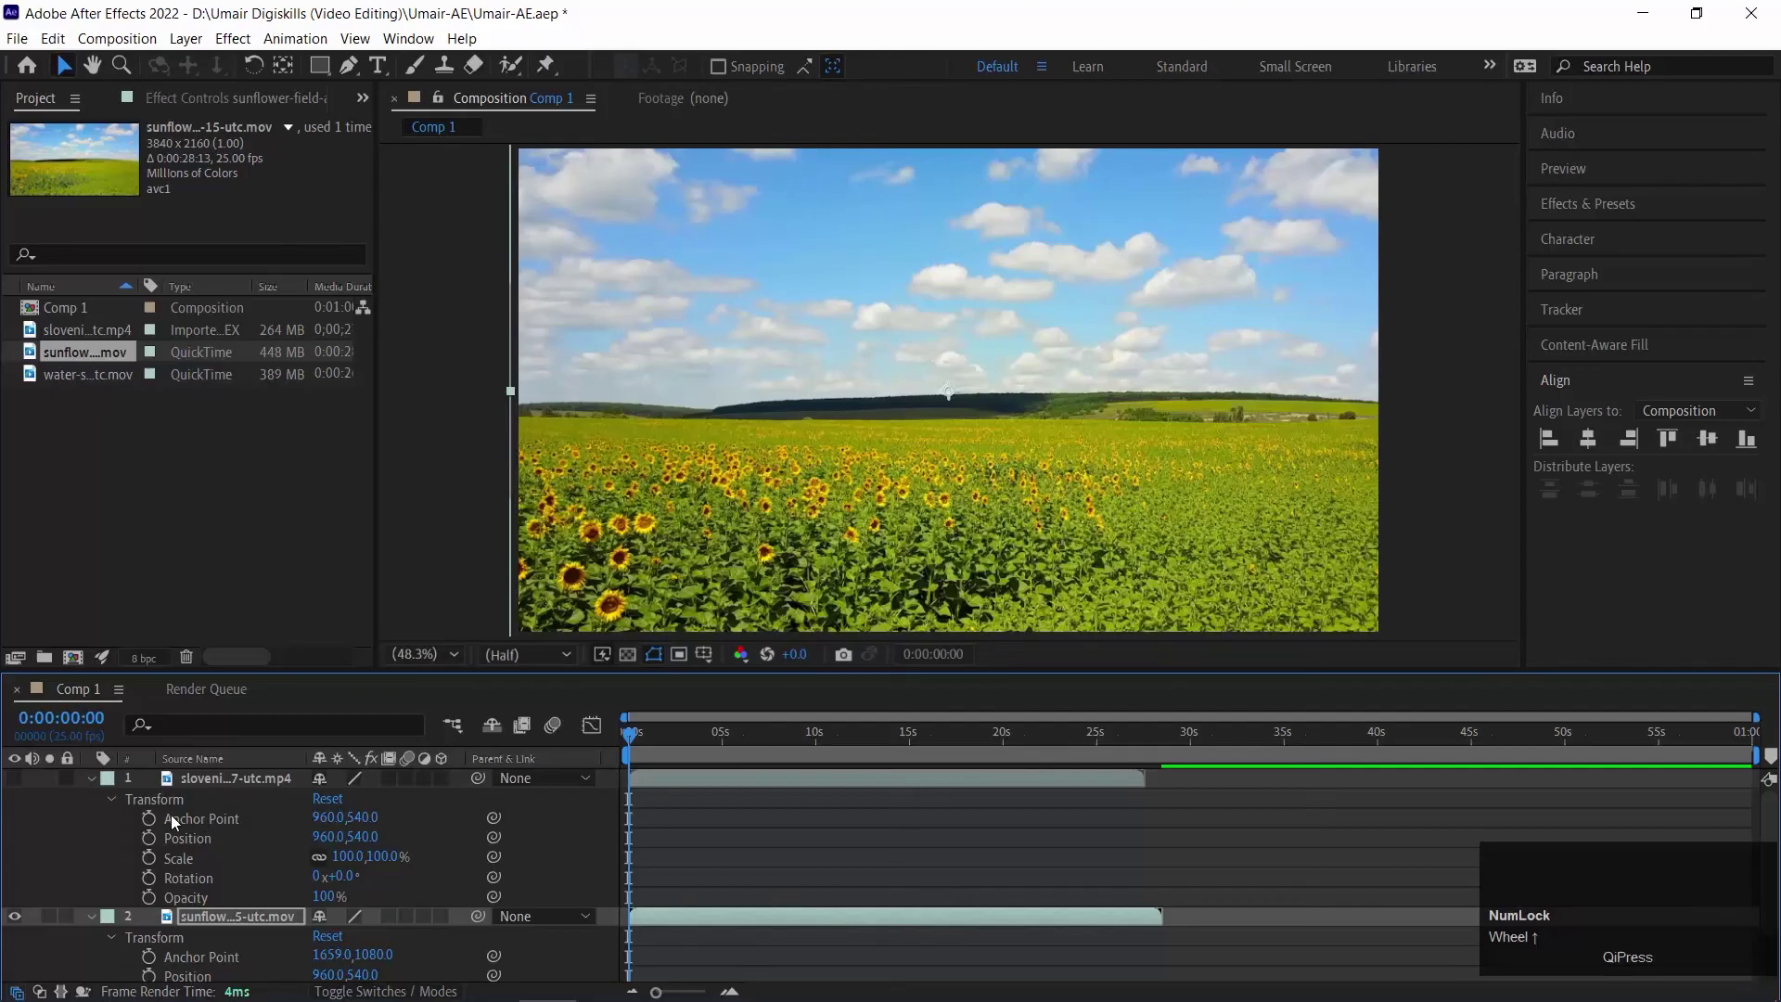
{"action": "left_click", "coordinate": [236, 777]}
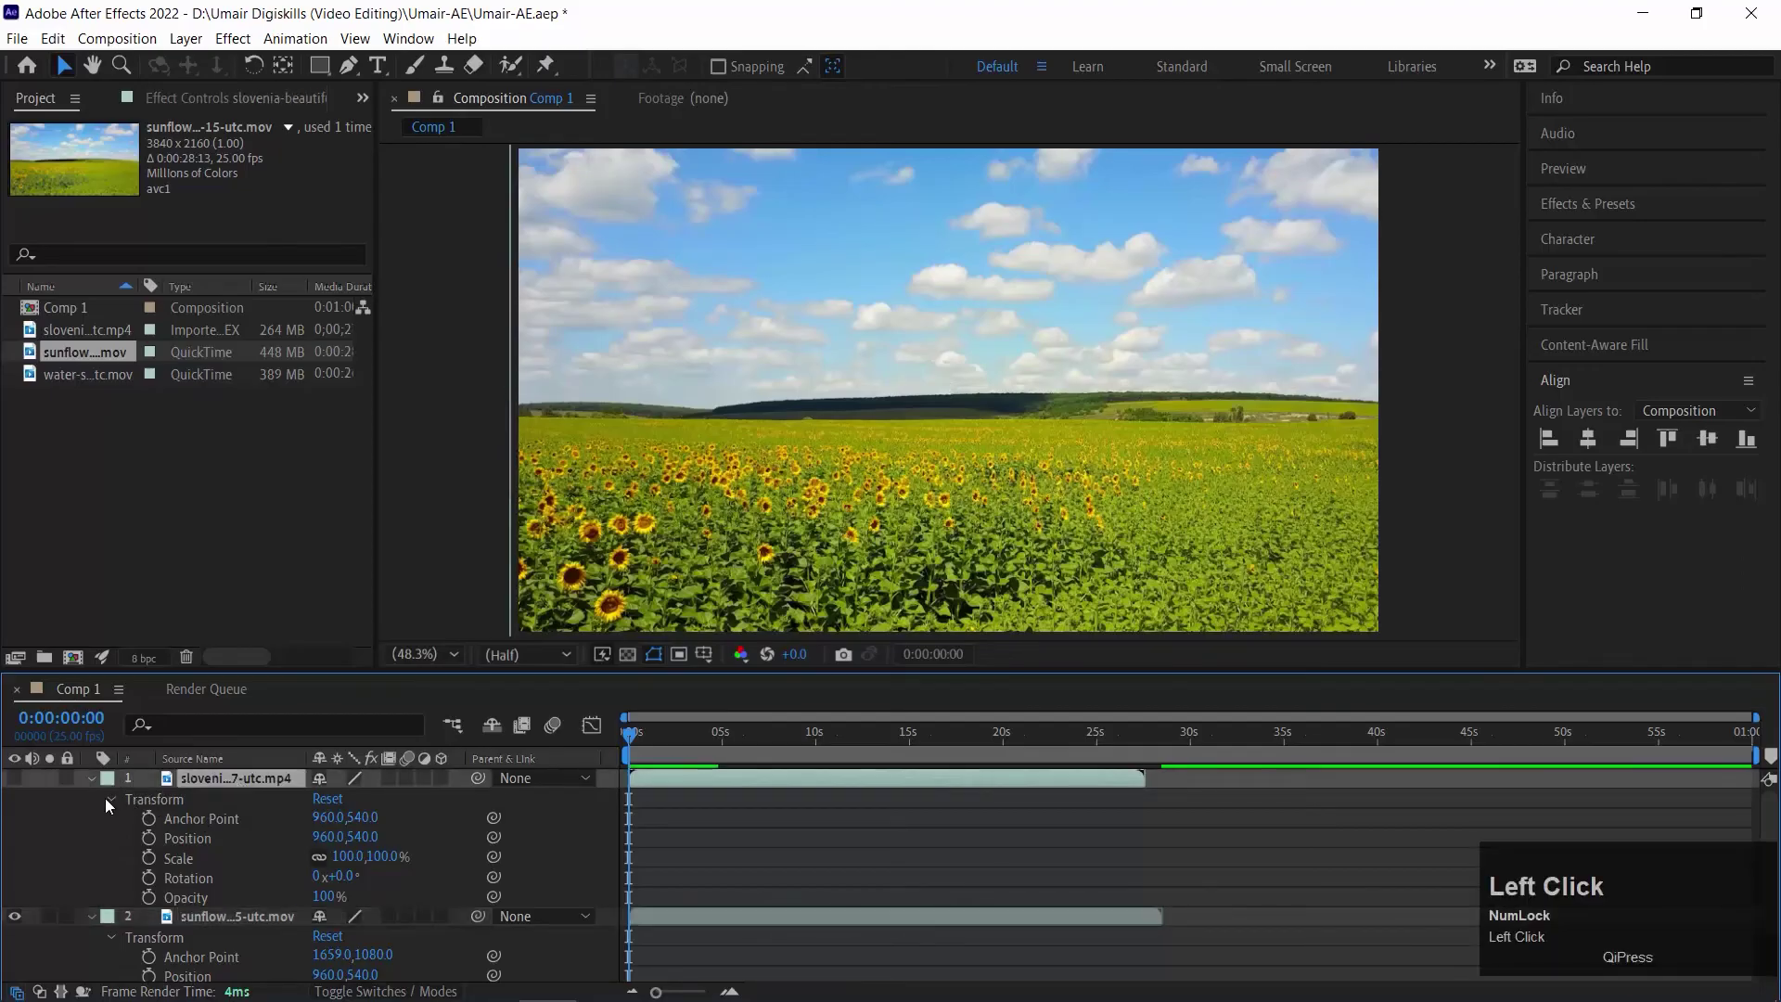